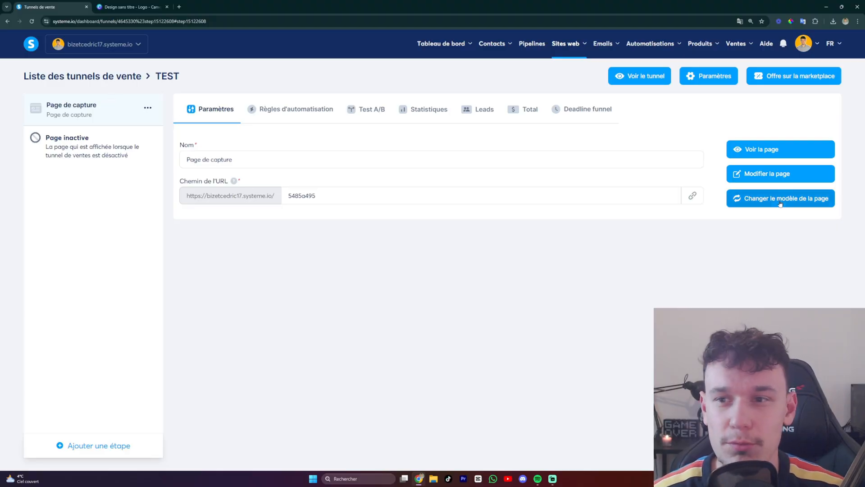
- Open the capture page in the editor, display Popup N°1 and inspect the settings of its "Voir les 10 astuces GRATUITES" button
left_click(776, 174)
left_click(412, 280)
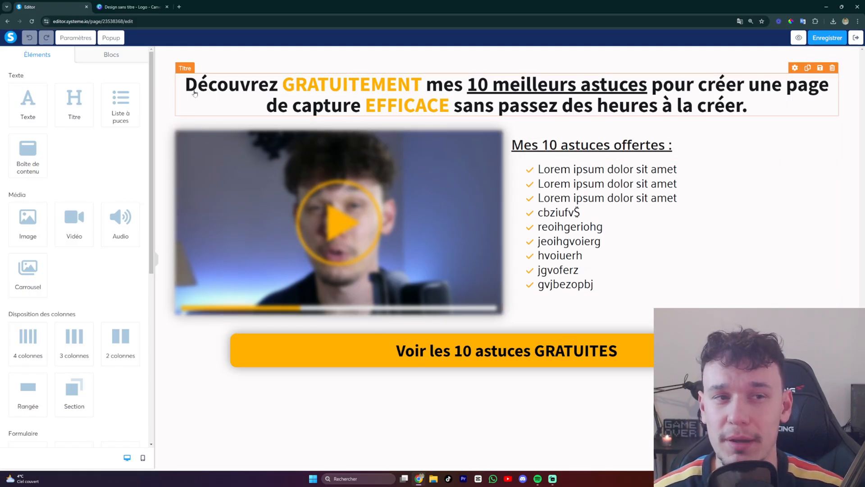
left_click(111, 40)
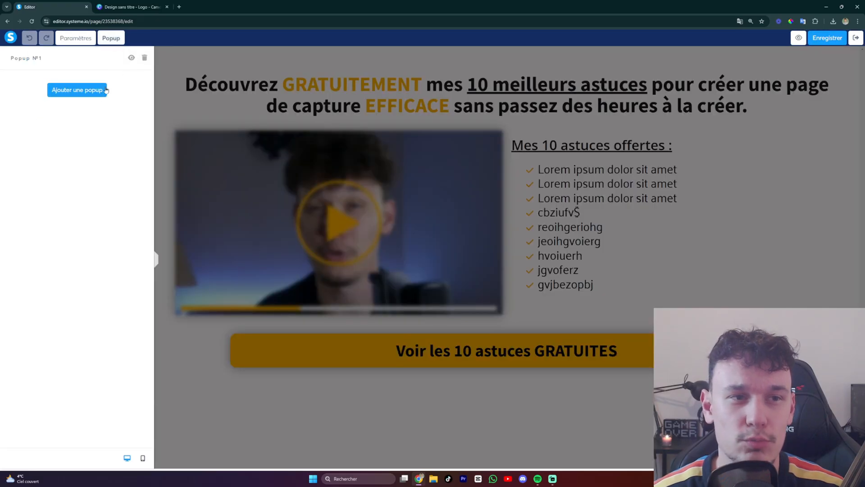
left_click(132, 57)
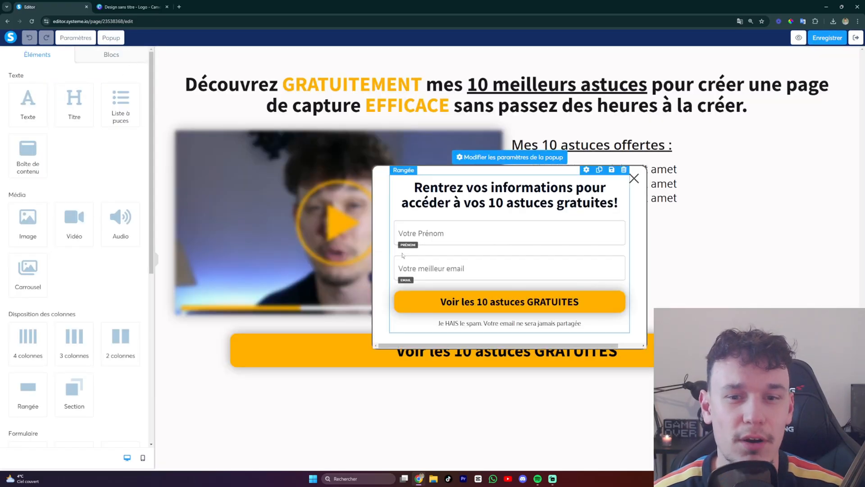
left_click(437, 303)
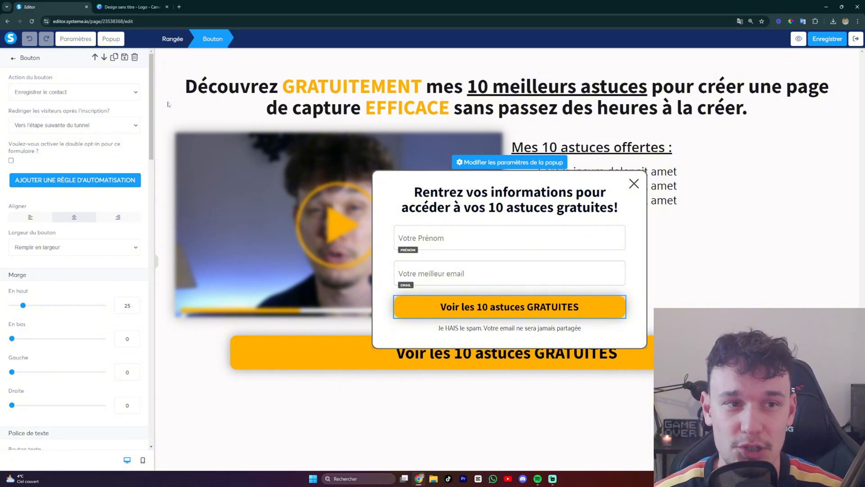
- Close the popup and exit the page editor to return to the TEST funnel
left_click(167, 105)
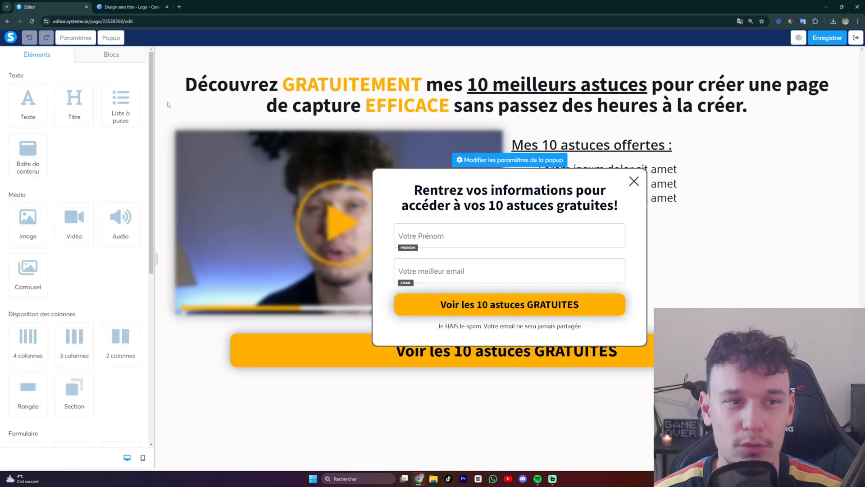
left_click(789, 61)
left_click(811, 61)
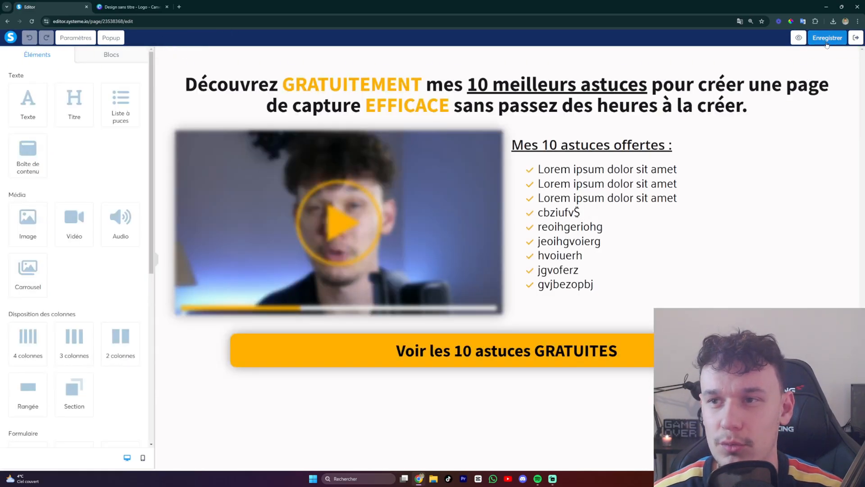
left_click(855, 40)
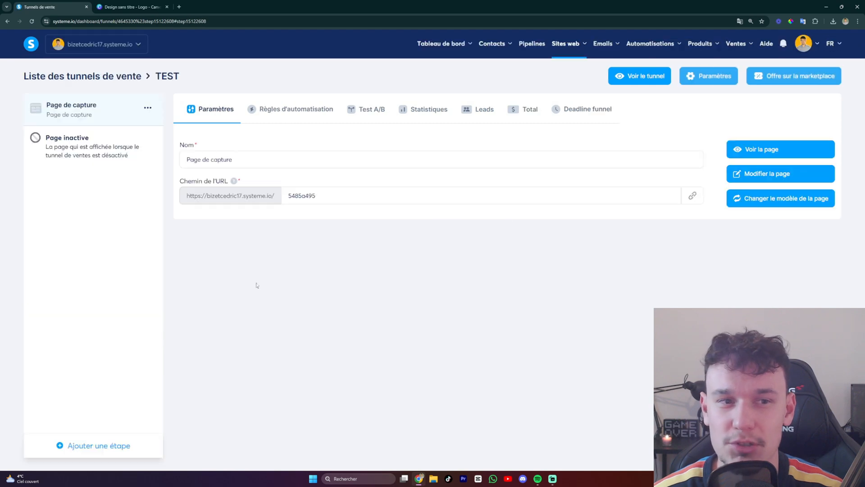
- Add a funnel step named "Page de téléchargement" with the type Page de remerciement
left_click(83, 442)
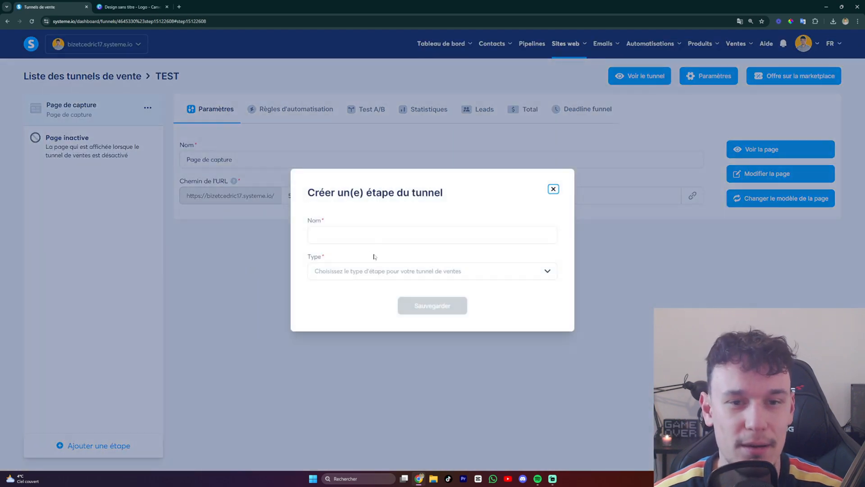
left_click(360, 235)
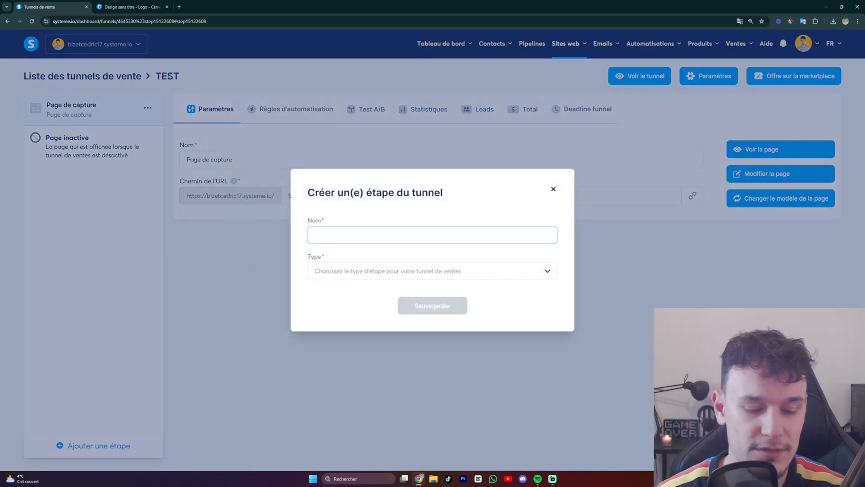
type("Page ")
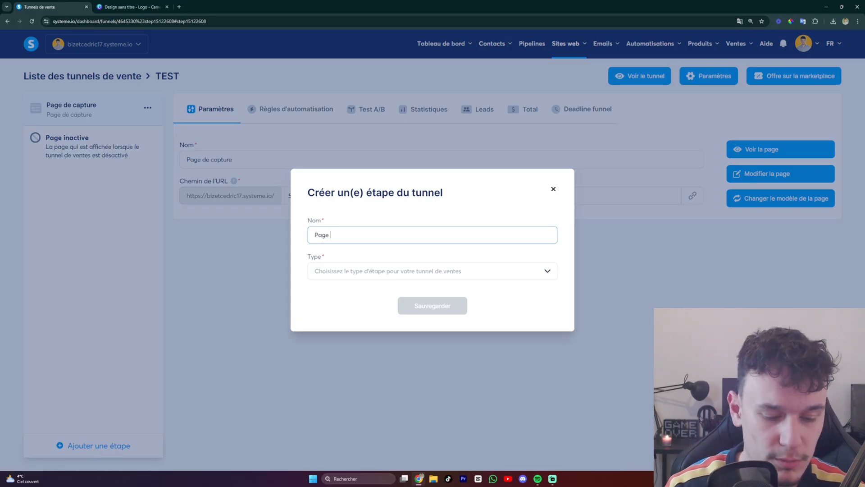
type("de téléchargement")
left_click(425, 271)
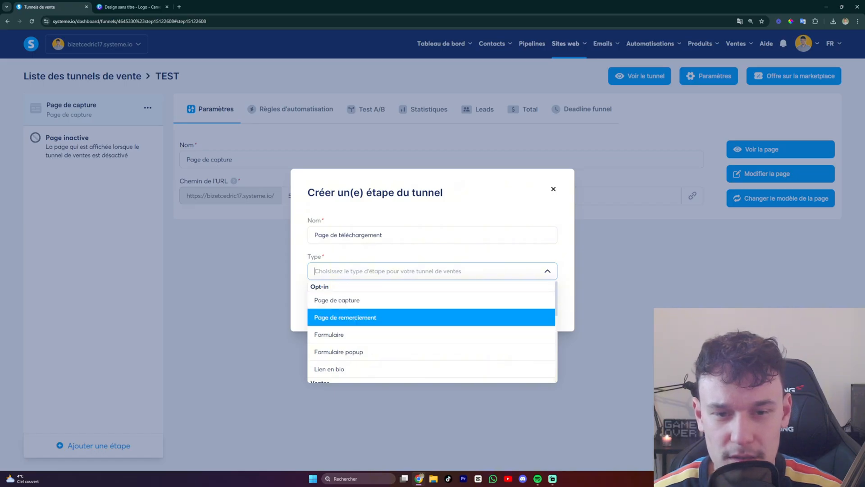
left_click(389, 317)
left_click(432, 306)
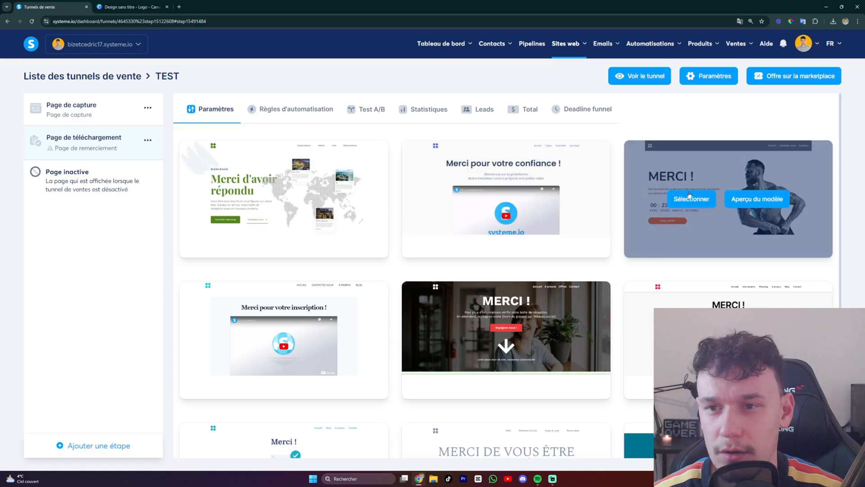
- Apply the "Merci pour votre confiance !" template to the download page and open the page for editing
scroll(640, 264, "down", 3)
scroll(693, 255, "up", 2)
scroll(693, 255, "up", 1)
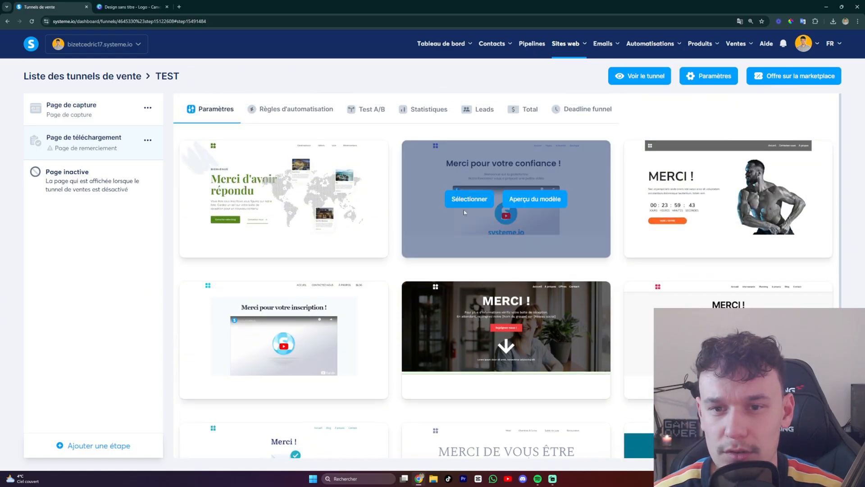
left_click(468, 199)
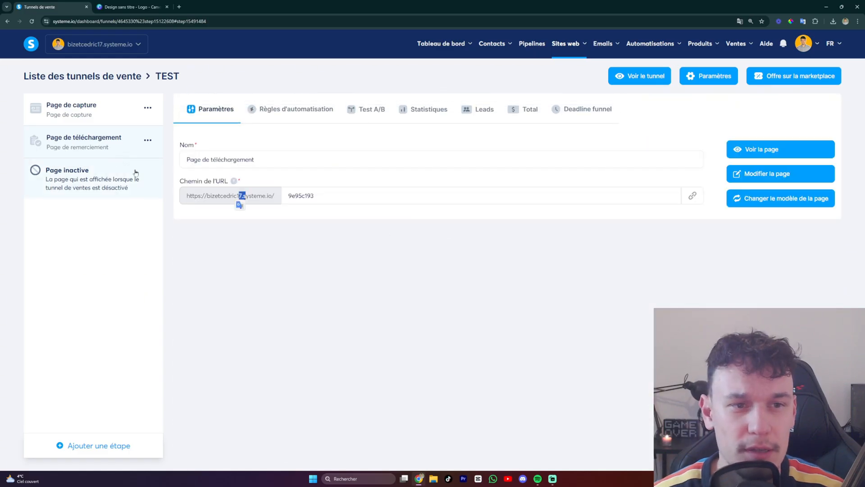
left_click(741, 174)
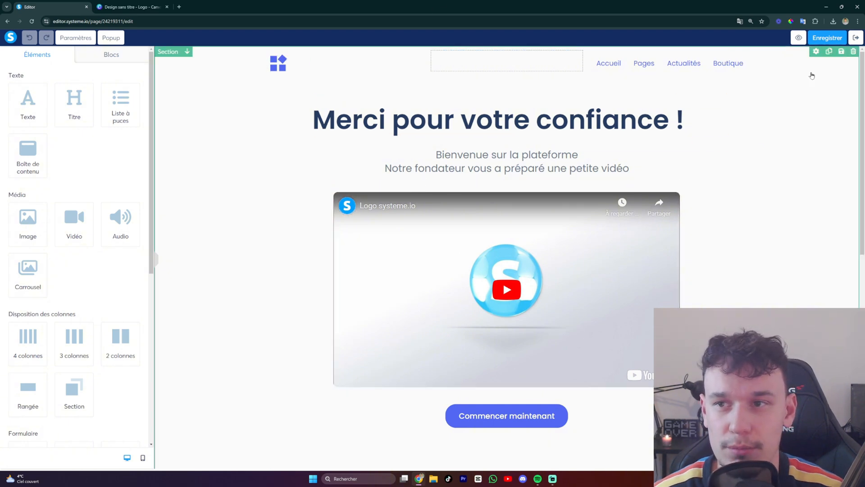
- Delete all of the template's sections, including the blue footer, to empty the page
left_click(853, 52)
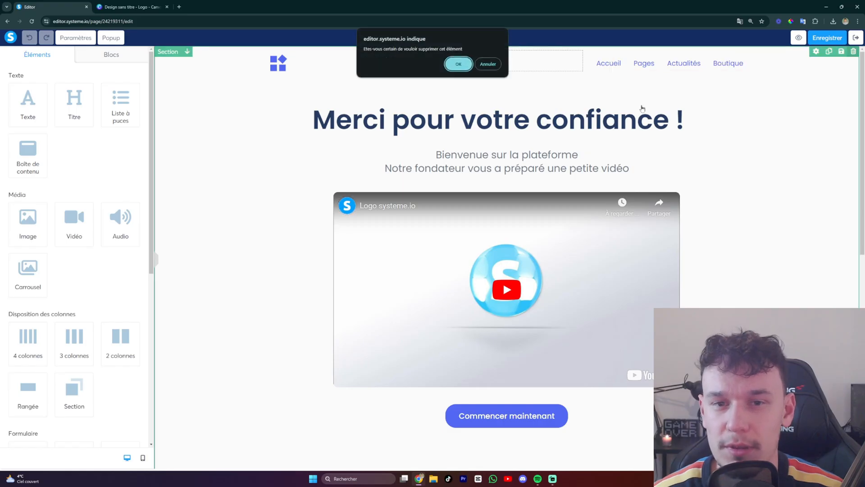
left_click(459, 60)
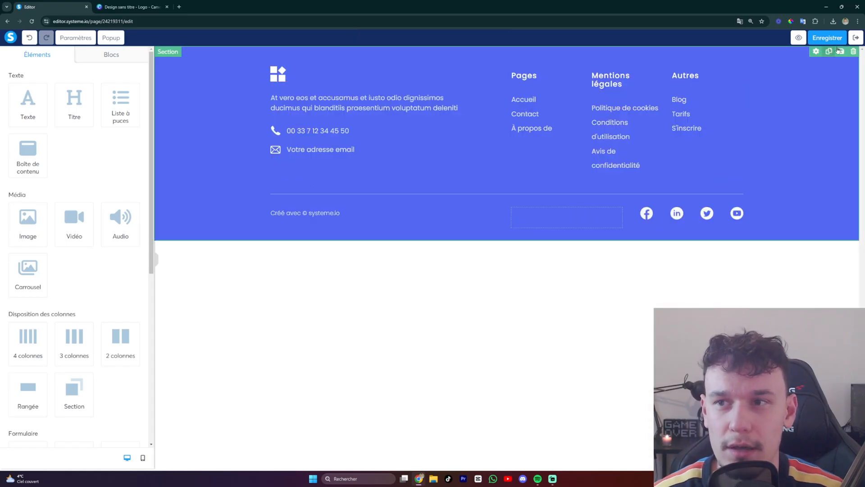
left_click(855, 52)
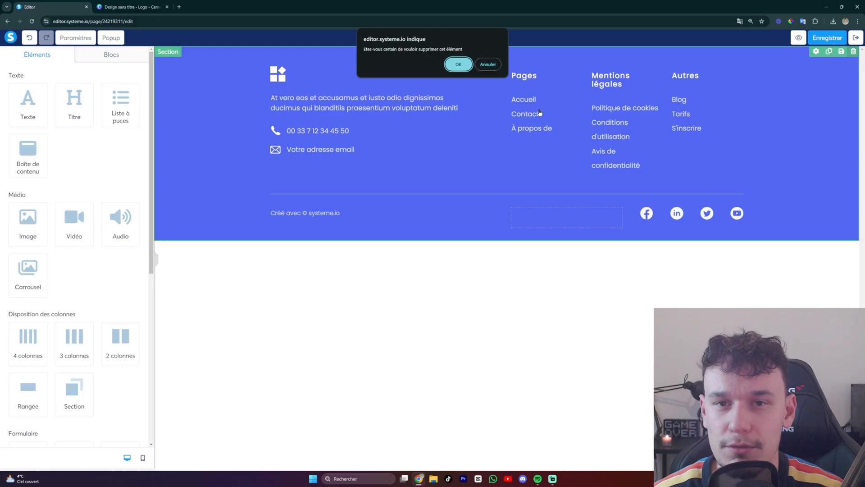
left_click(458, 65)
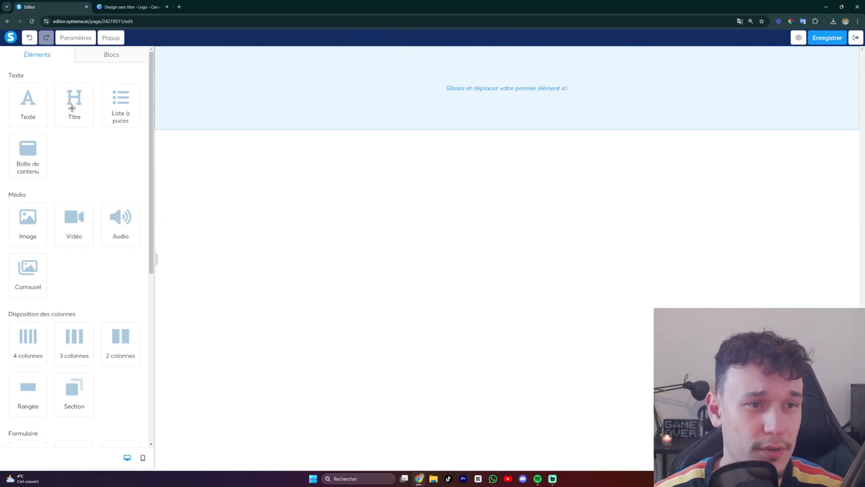
- Add a title element reading "Merci pour votre confiance" with "Voici votre ebook / Vidéo gratuite / Fichier :" on a second line
left_click_drag(75, 116, 379, 122)
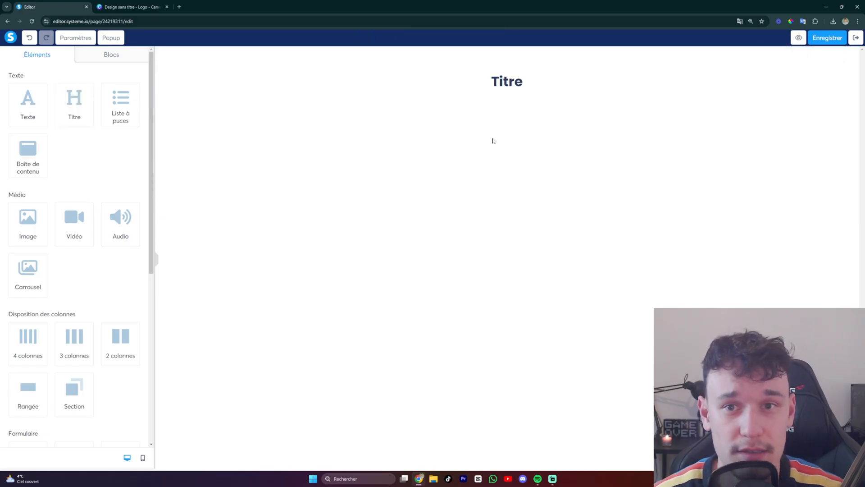
left_click(529, 87)
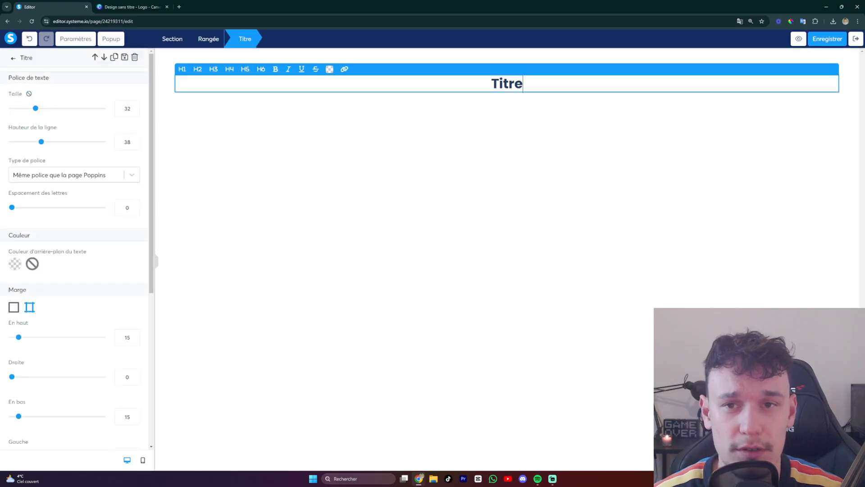
left_click_drag(529, 86, 445, 84)
type("Mer")
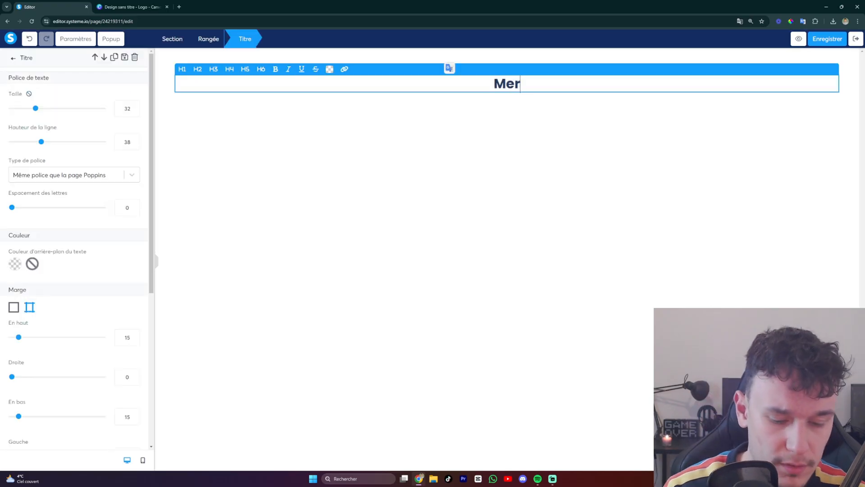
type("ci pour votre confiance")
key("Return")
type("Voici votr")
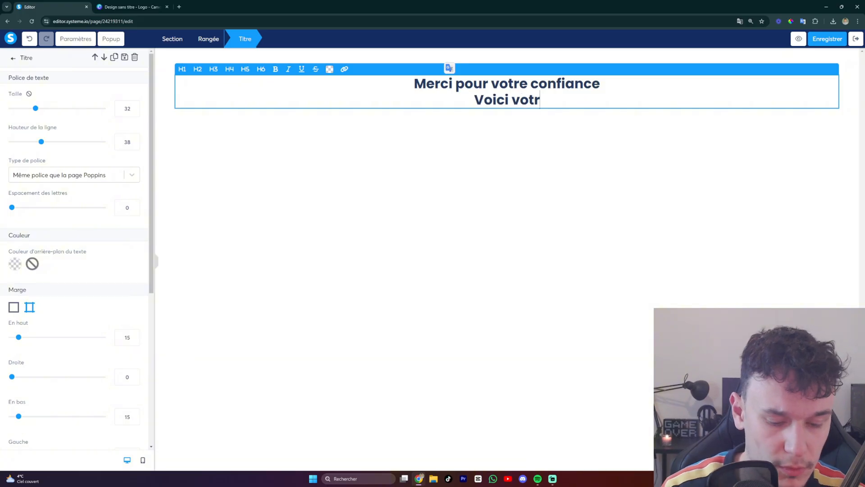
type("e ebook / Vidéo gr")
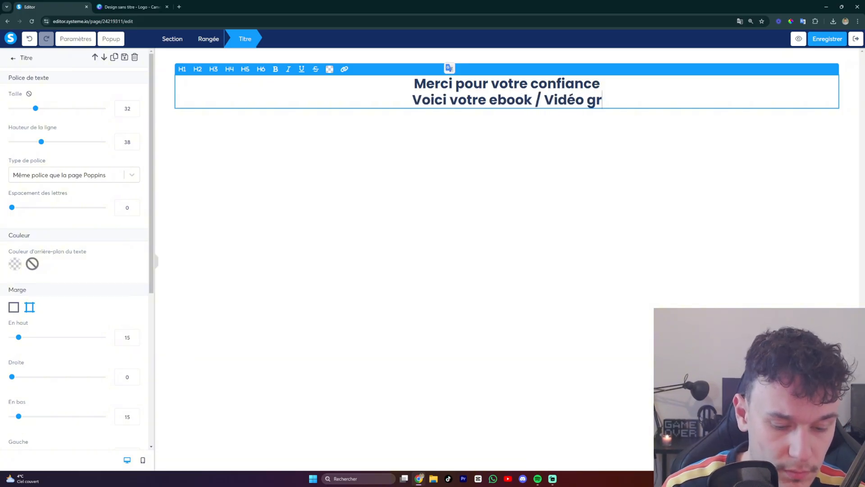
type("atuite / Fichier :")
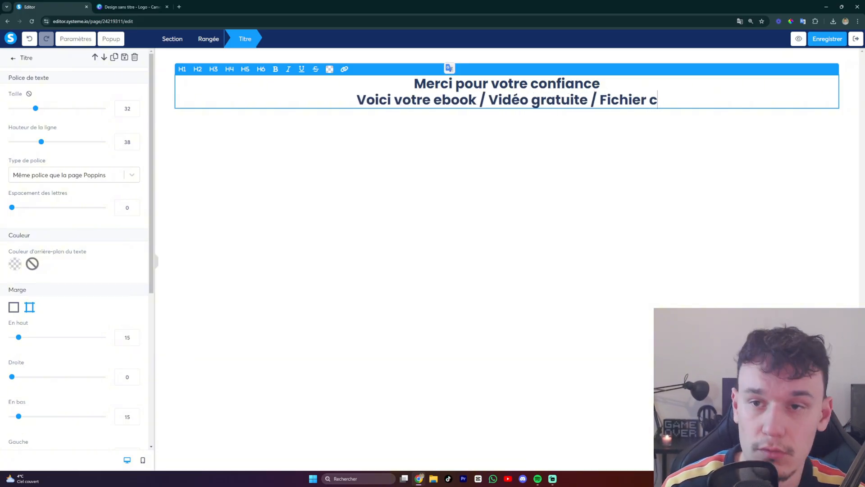
left_click(518, 155)
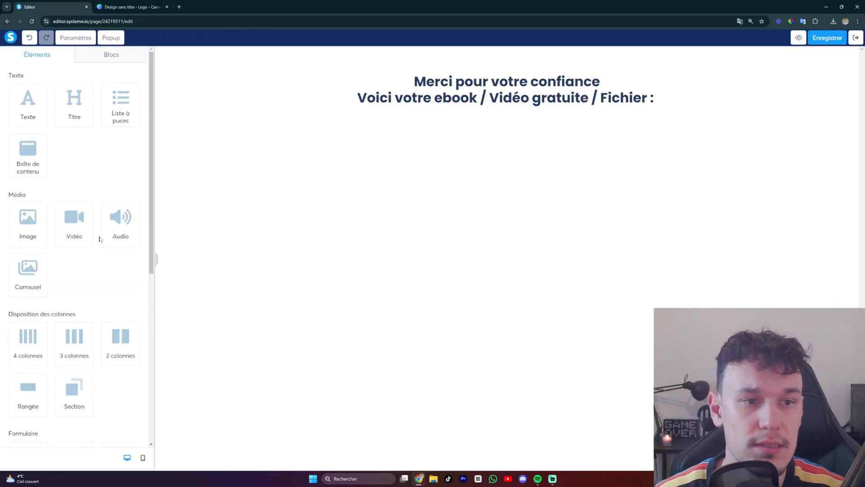
- Insert a video element below the title and check how it looks on the page
left_click_drag(74, 231, 454, 148)
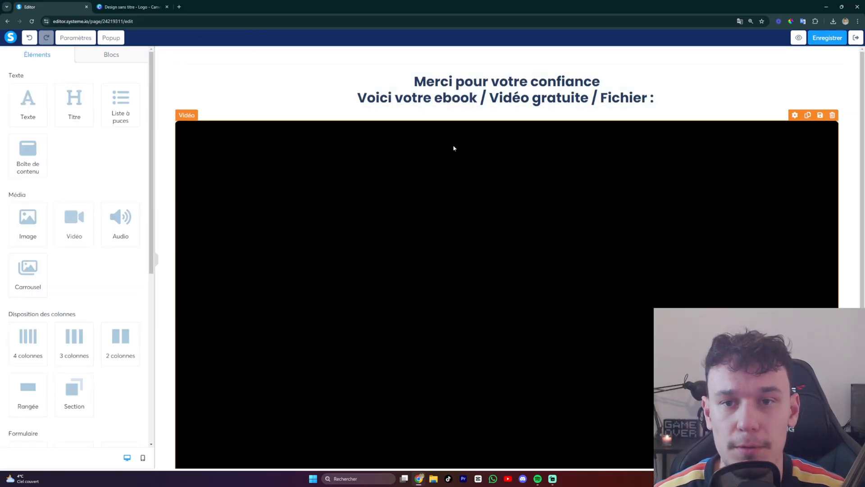
scroll(643, 235, "down", 1)
scroll(457, 182, "up", 1)
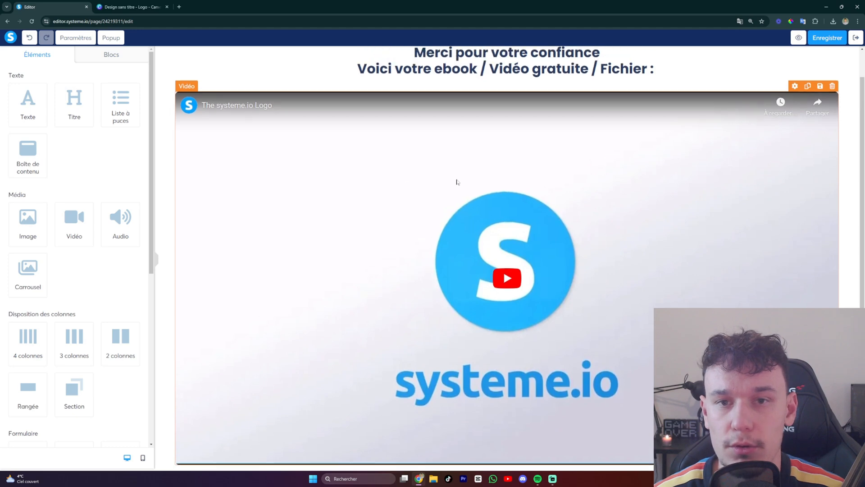
scroll(457, 182, "up", 1)
scroll(555, 273, "down", 1)
scroll(566, 252, "up", 1)
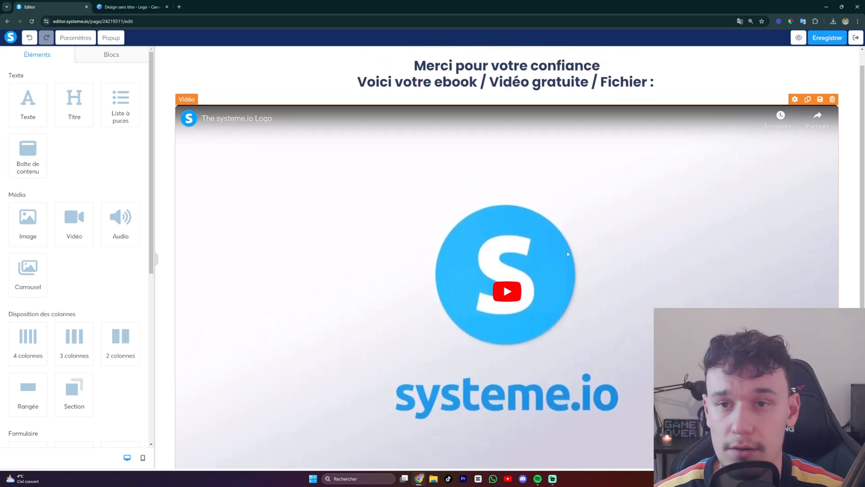
scroll(540, 234, "down", 1)
scroll(537, 204, "up", 1)
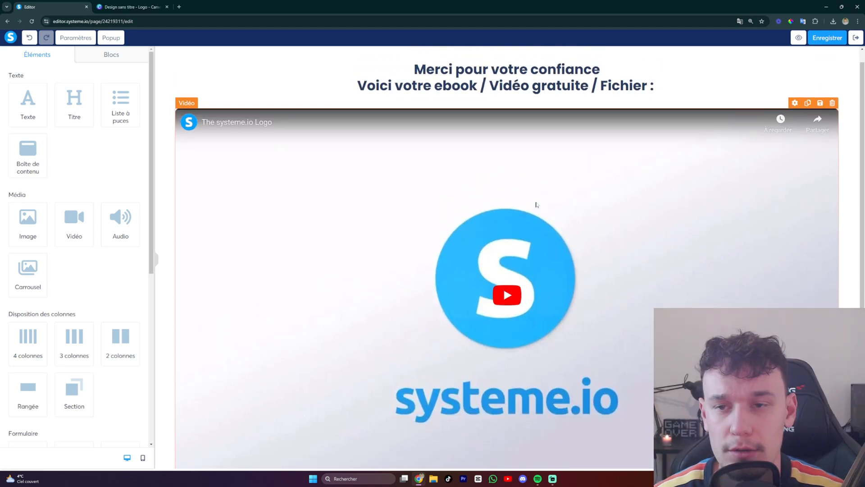
- Narrow the video by setting the content width of its section to Moyen
left_click(439, 213)
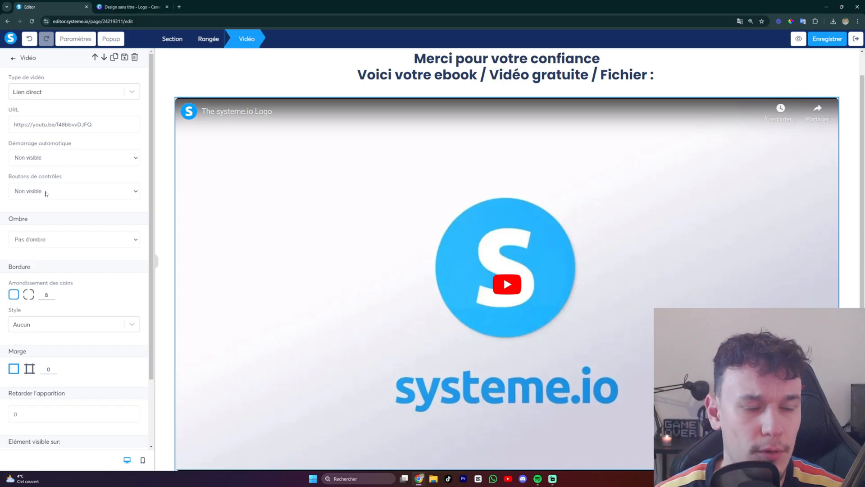
scroll(74, 293, "down", 1)
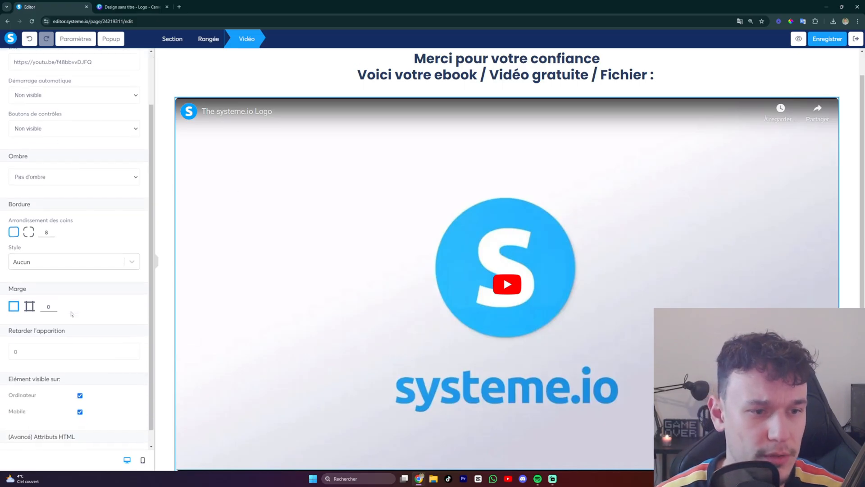
scroll(75, 293, "up", 1)
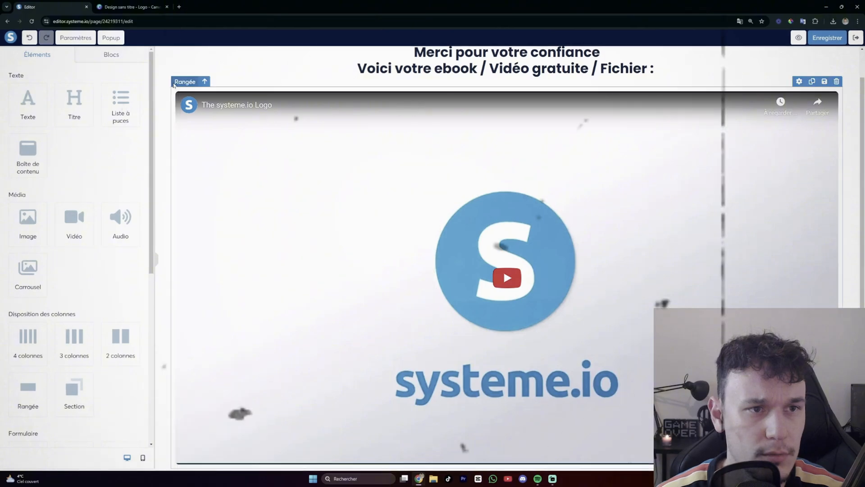
left_click(160, 67)
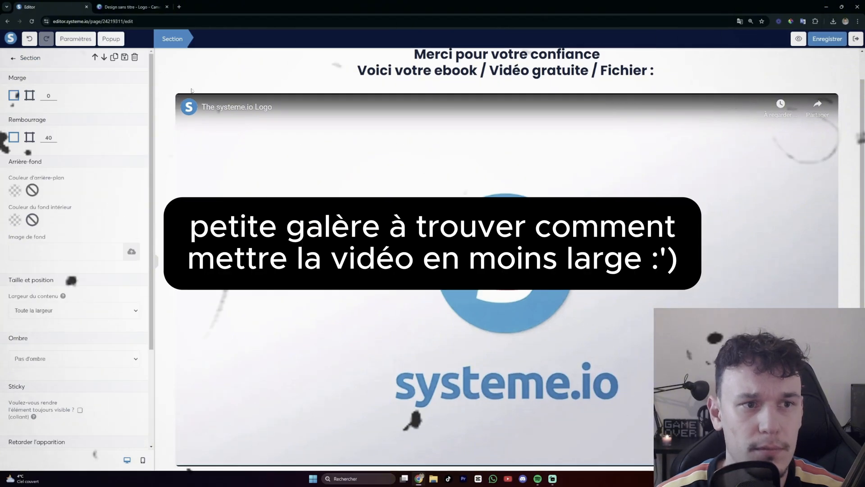
scroll(70, 208, "down", 1)
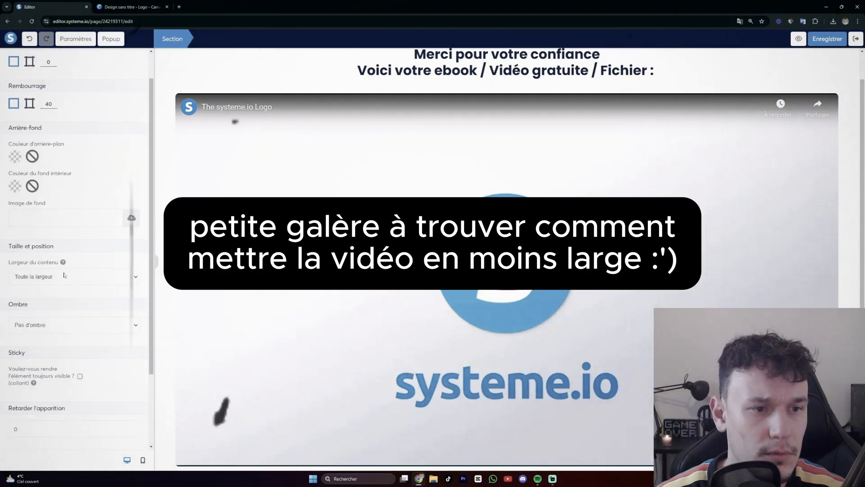
left_click(67, 276)
left_click(50, 309)
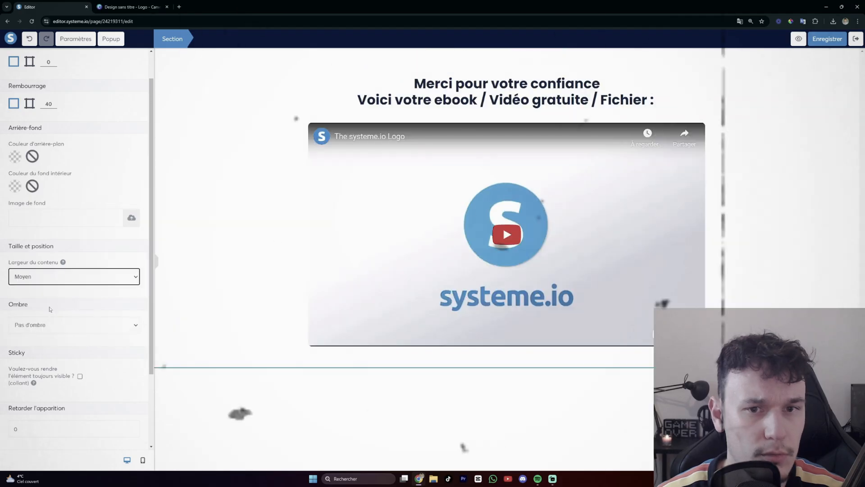
left_click(484, 396)
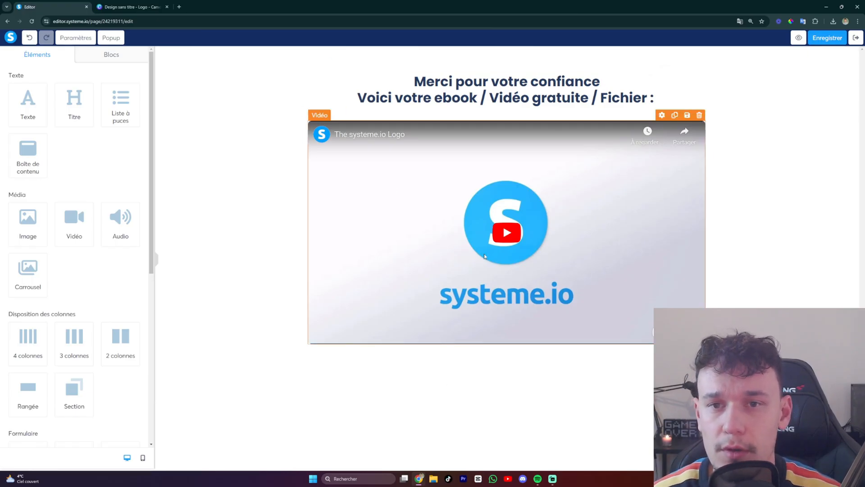
- Review the type choices for the video element and select Lien direct
left_click(486, 239)
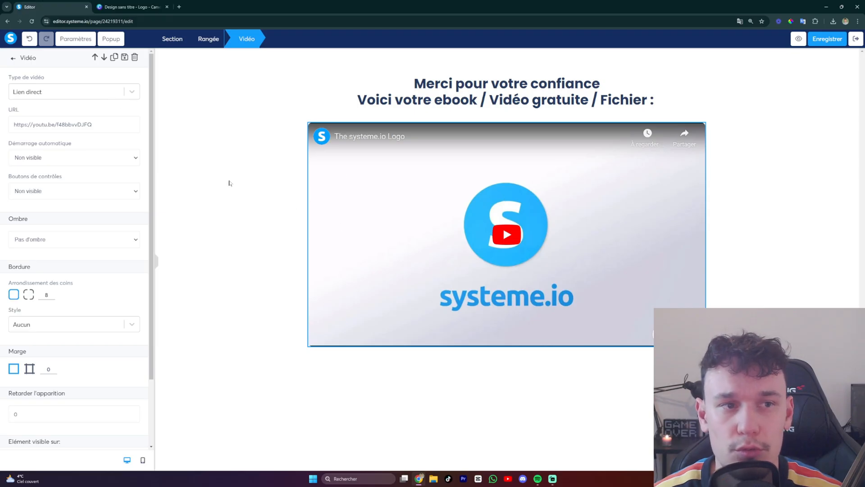
left_click(230, 182)
left_click(385, 199)
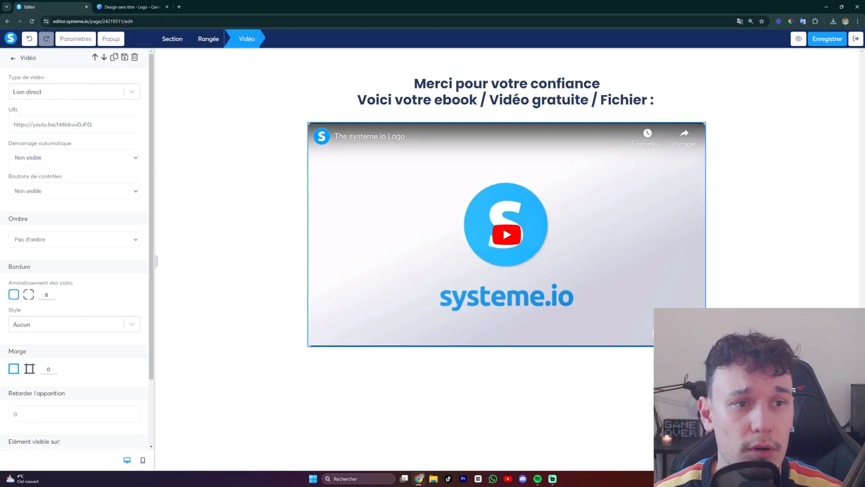
left_click(101, 94)
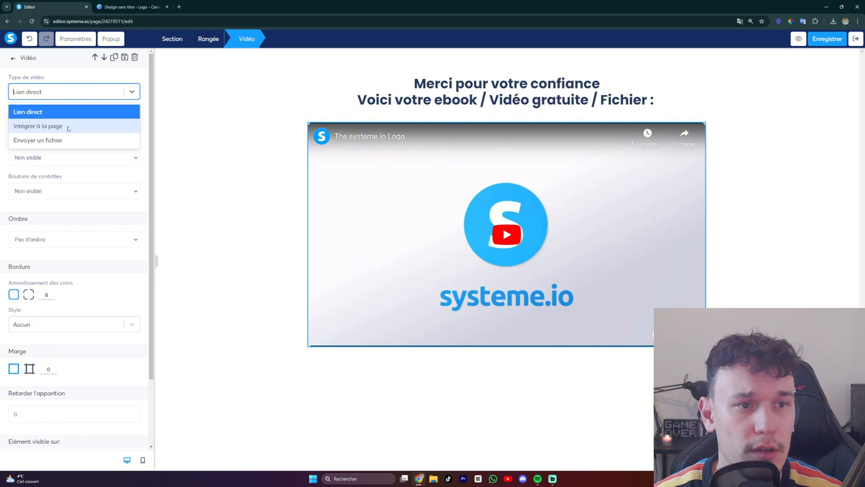
left_click(48, 117)
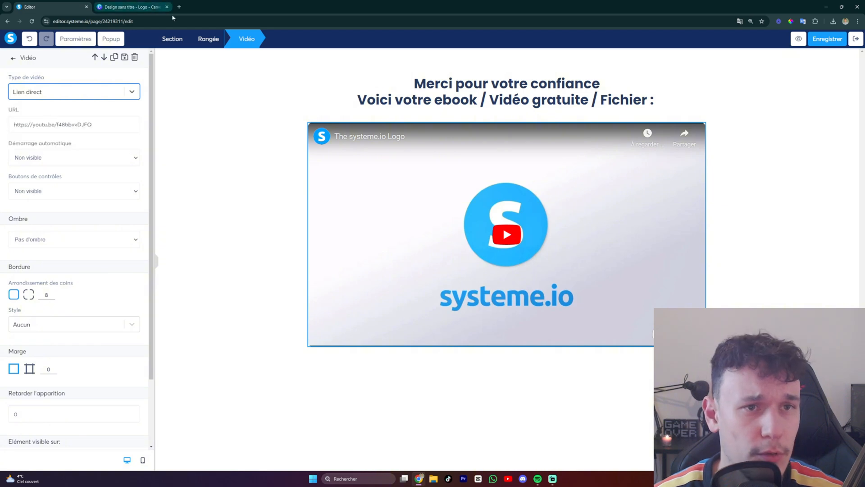
- Open the user's own YouTube channel in a new tab and copy the share link of "La Véritable Histoire de Steve Jobs !"
key("ctrl+t")
left_click(289, 171)
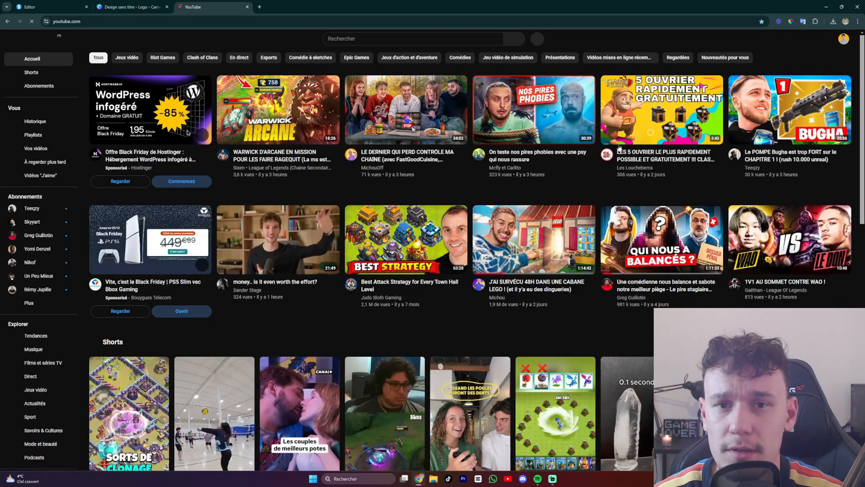
left_click(843, 39)
left_click(798, 70)
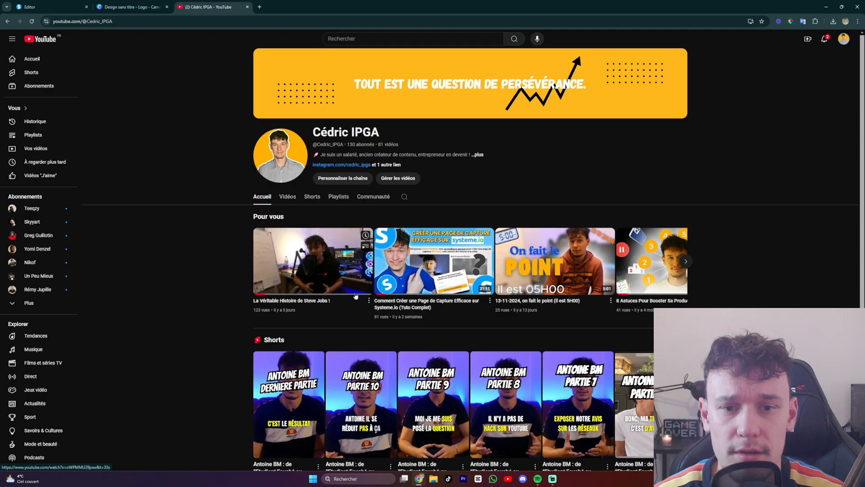
left_click(369, 300)
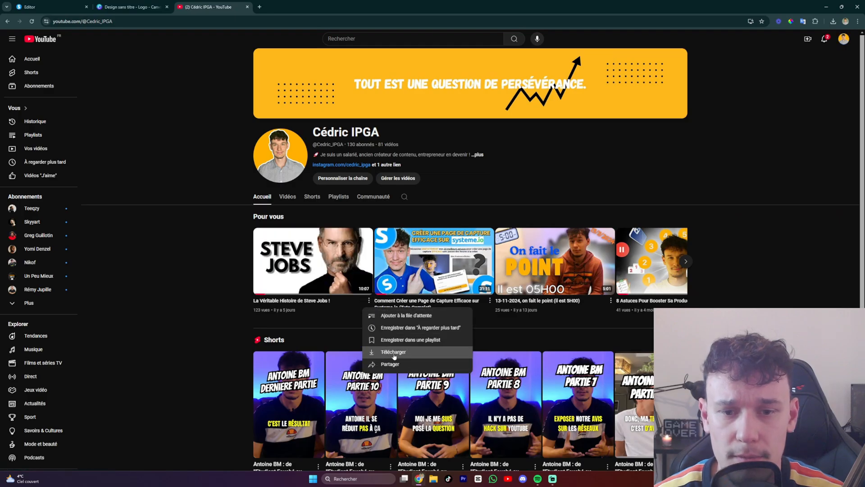
left_click(393, 364)
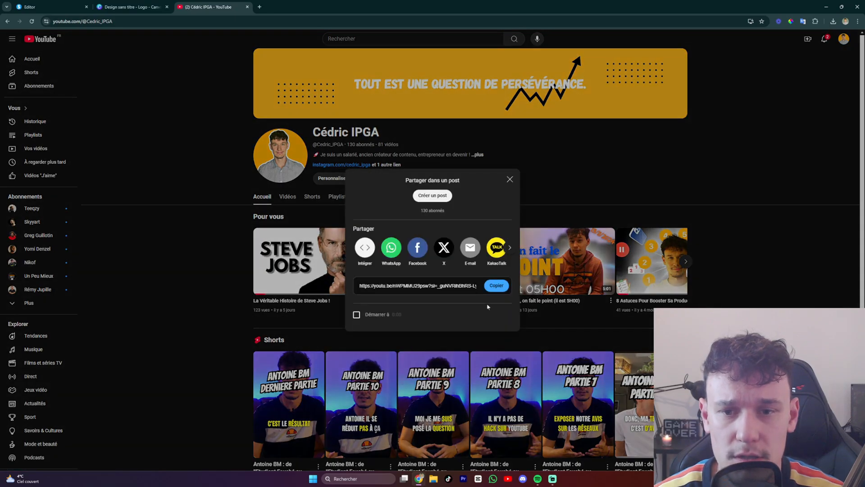
left_click(497, 285)
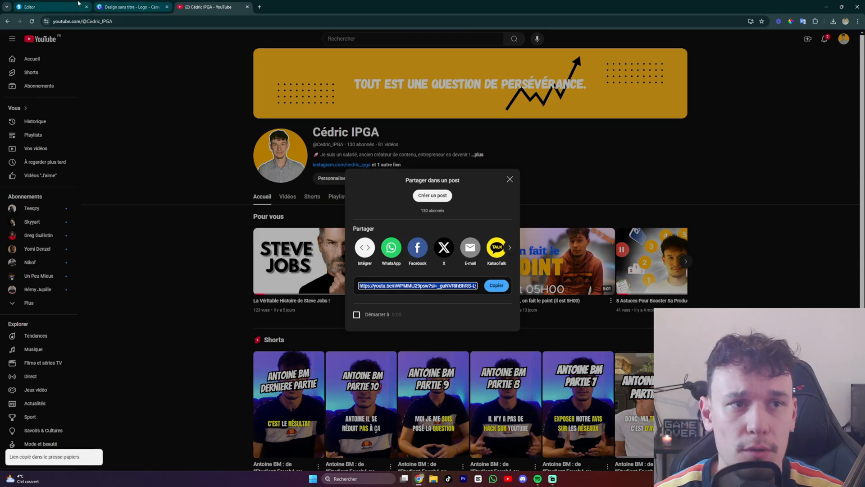
- Back in the page editor, replace the video element's URL with the copied YouTube link
left_click(78, 4)
left_click(403, 355)
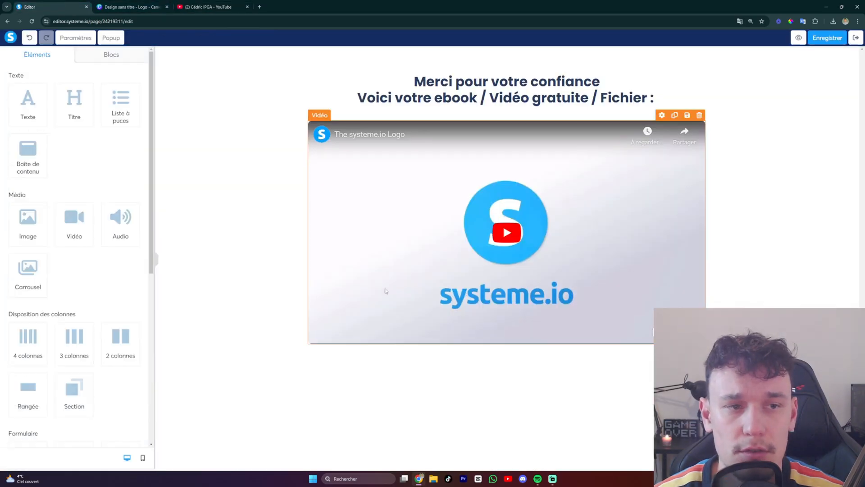
left_click(361, 212)
triple_click(53, 125)
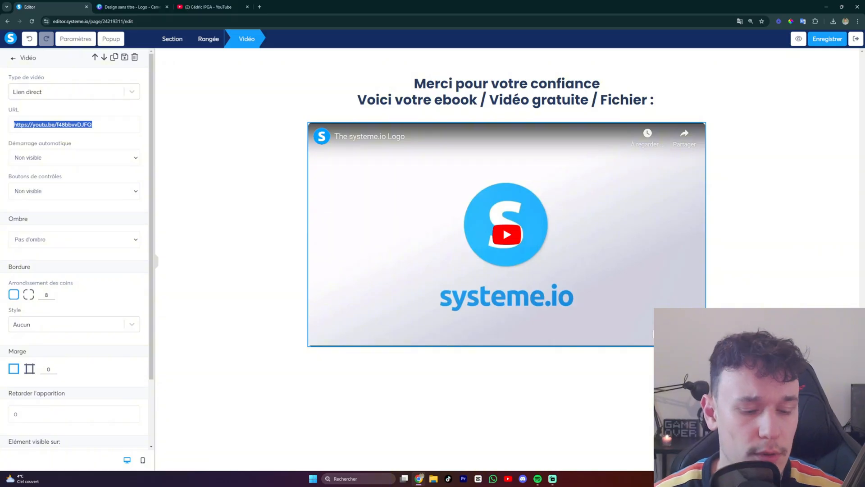
key("ctrl+v")
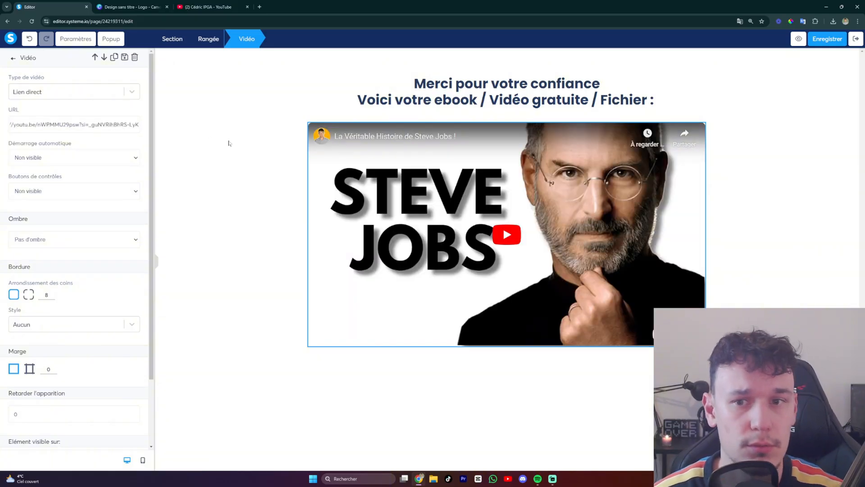
left_click(230, 144)
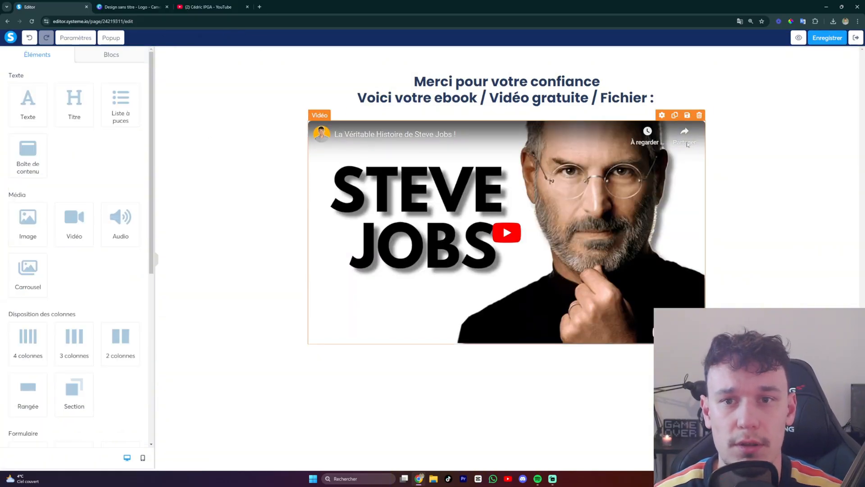
left_click(807, 70)
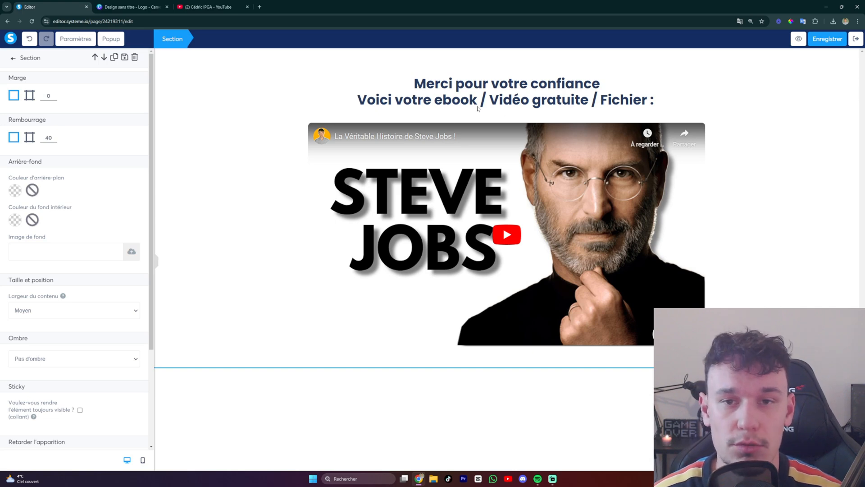
- Preview the thank-you page, play the embedded video, and close the preview
left_click(798, 39)
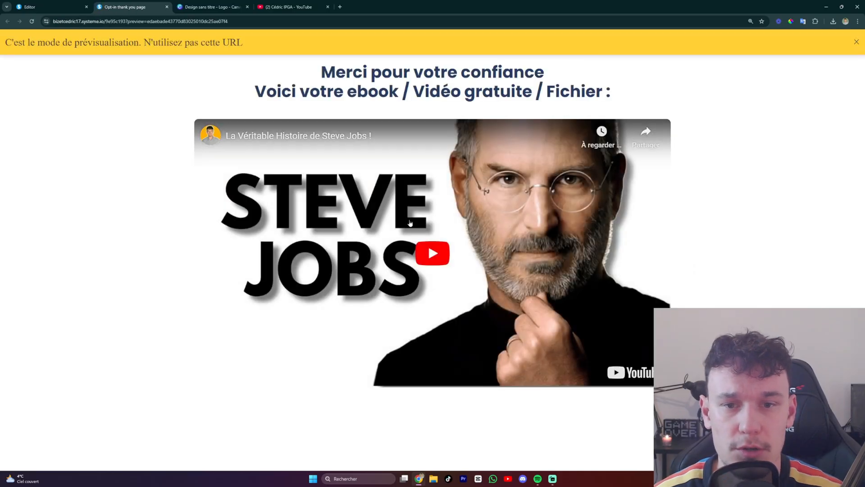
left_click(234, 160)
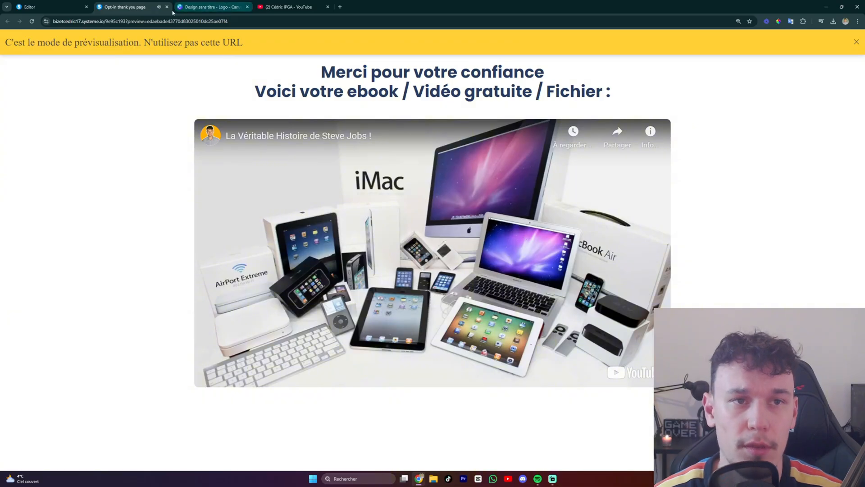
left_click(857, 43)
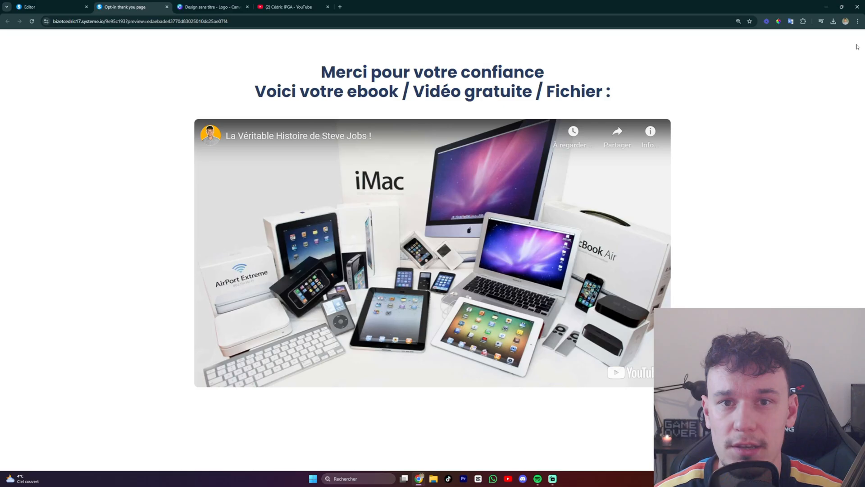
left_click(167, 7)
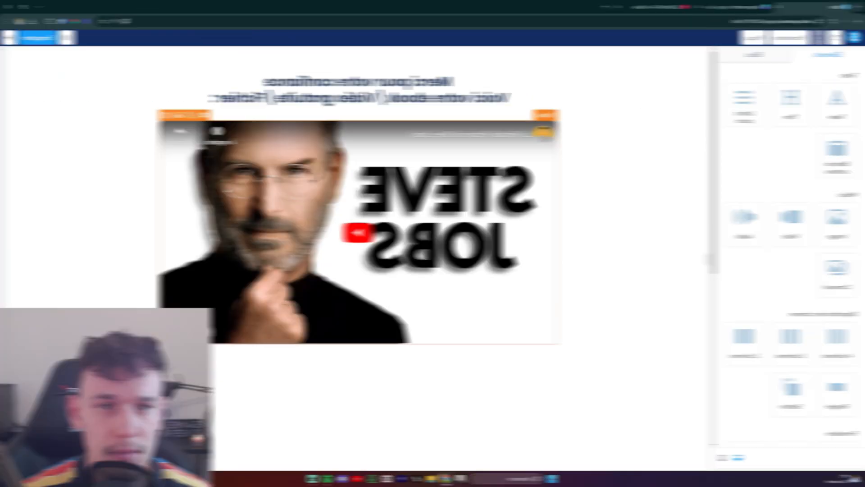
- Remove "Vidéo gratuite" and its slash from the title so the second line reads "Voici votre ebook / Fichier :"
left_click(515, 105)
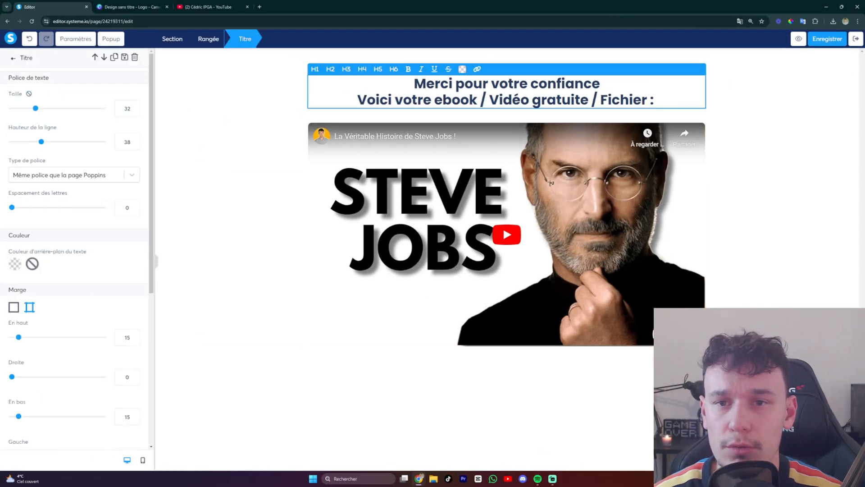
left_click_drag(490, 100, 589, 100)
key("BackSpace")
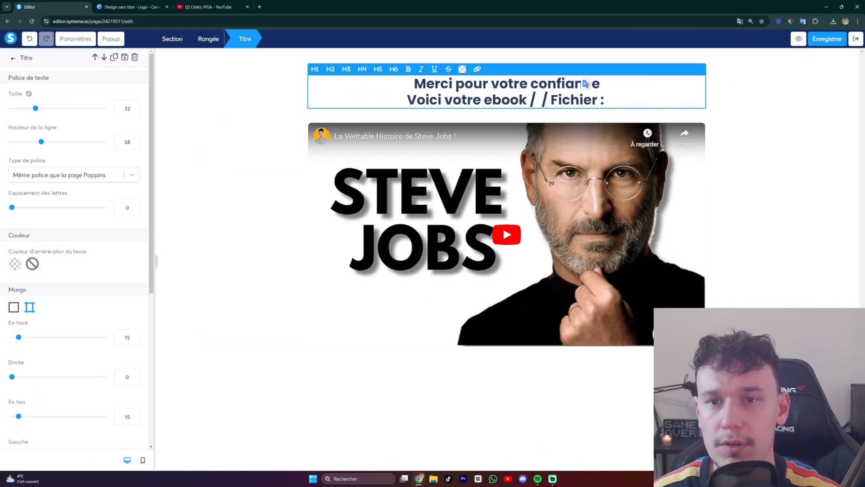
key("BackSpace")
key("BackSpace")
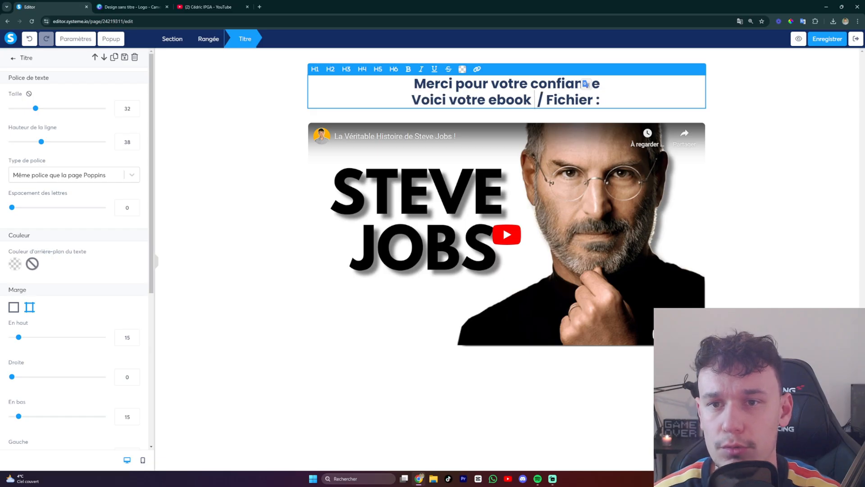
left_click_drag(489, 100, 554, 100)
left_click(622, 100)
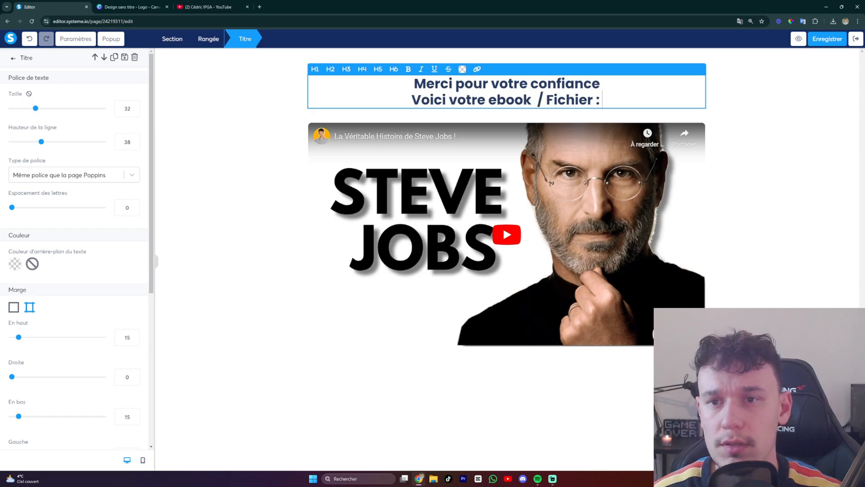
left_click(828, 43)
left_click(798, 108)
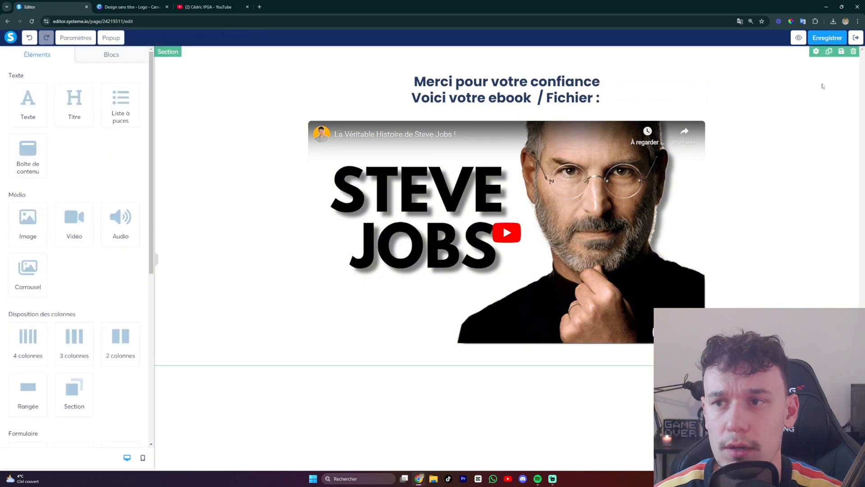
- Delete the video element below the title, keeping its empty row, and return to the list of page elements
left_click(639, 215)
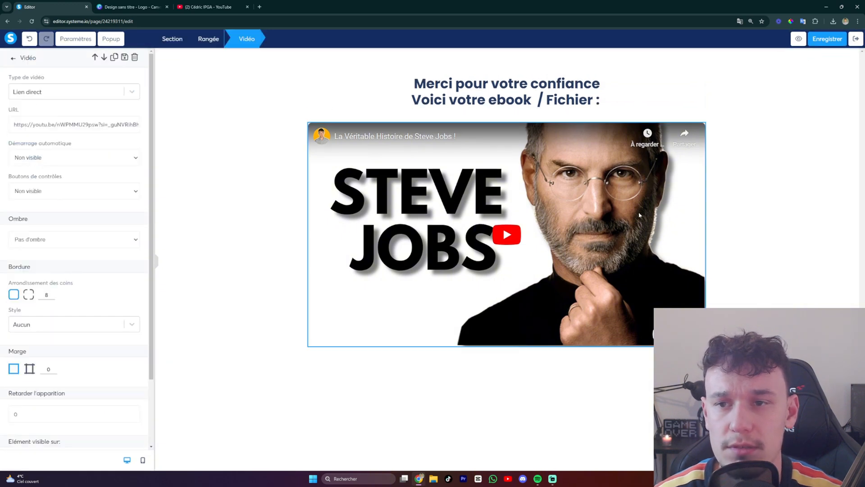
left_click(700, 115)
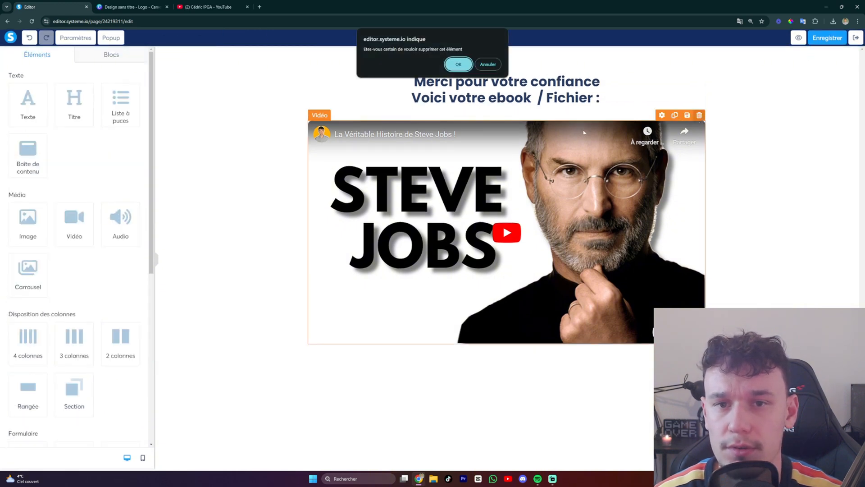
left_click(458, 65)
left_click(477, 136)
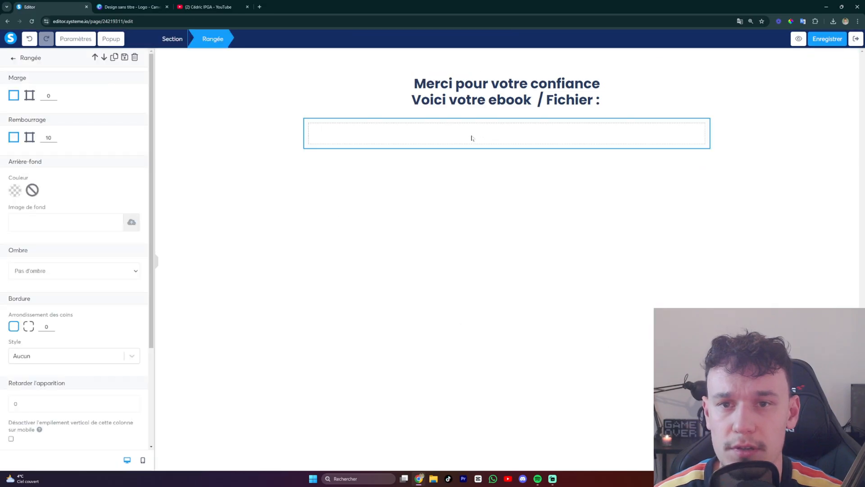
left_click(472, 137)
left_click(469, 136)
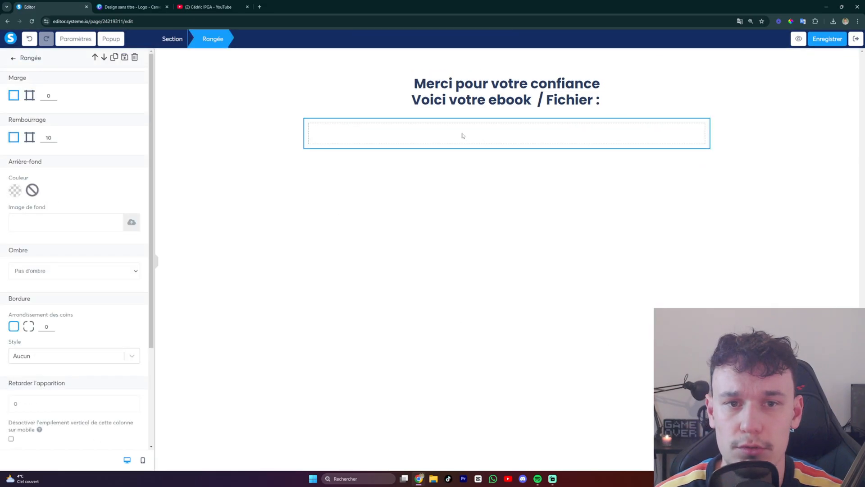
left_click(12, 59)
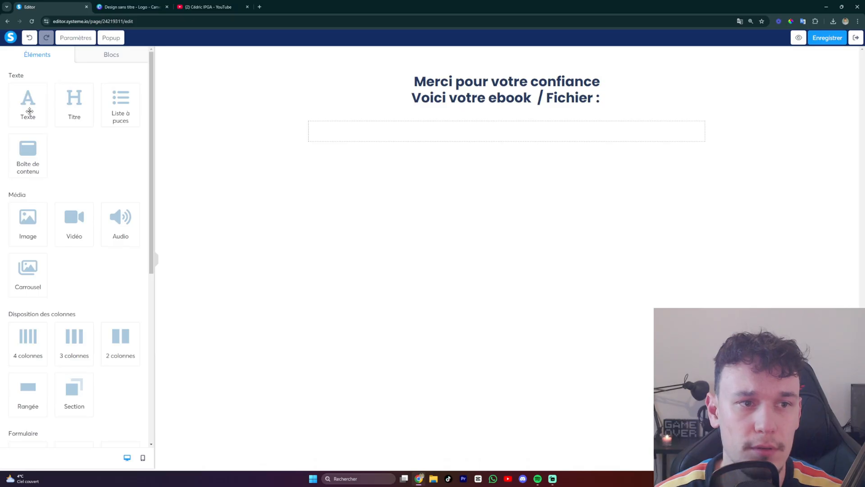
- Add a text element below the title reading "Vous avez reçu votre ebook sur votre boite mail, si besoin le voici juste ici :"
left_click_drag(27, 110, 358, 129)
double_click(407, 132)
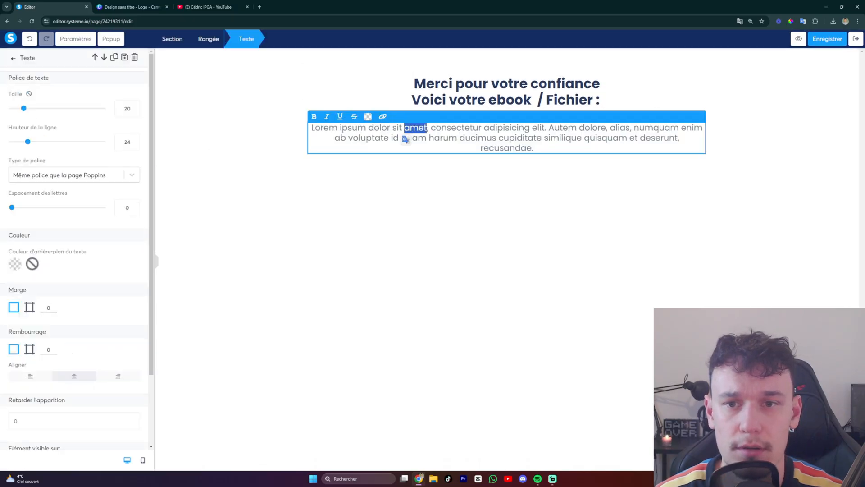
left_click_drag(535, 148, 311, 127)
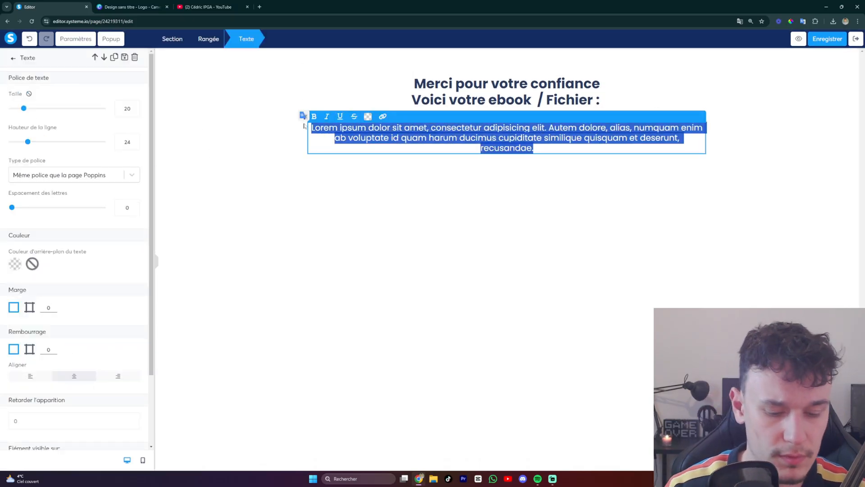
type("Vous avez reçu votre ebook")
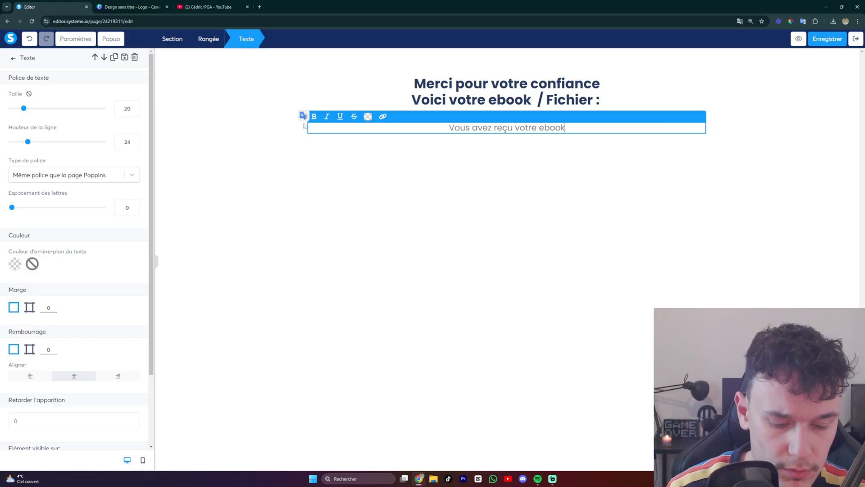
type(" sur votre boite mail, si besoin le voic")
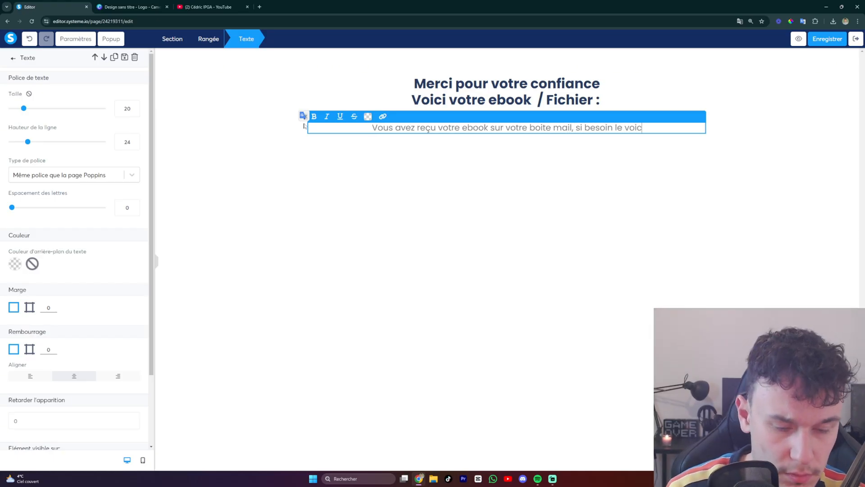
type("i juste ici :")
left_click(465, 265)
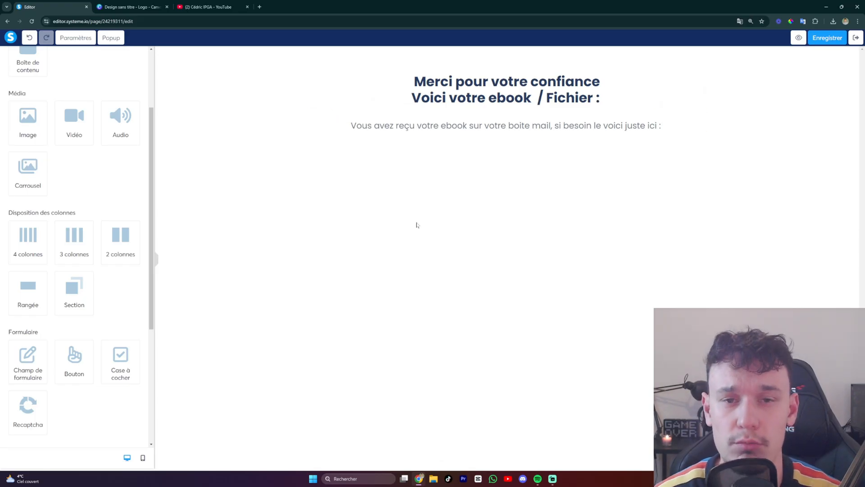
left_click(354, 128)
left_click_drag(352, 128, 484, 128)
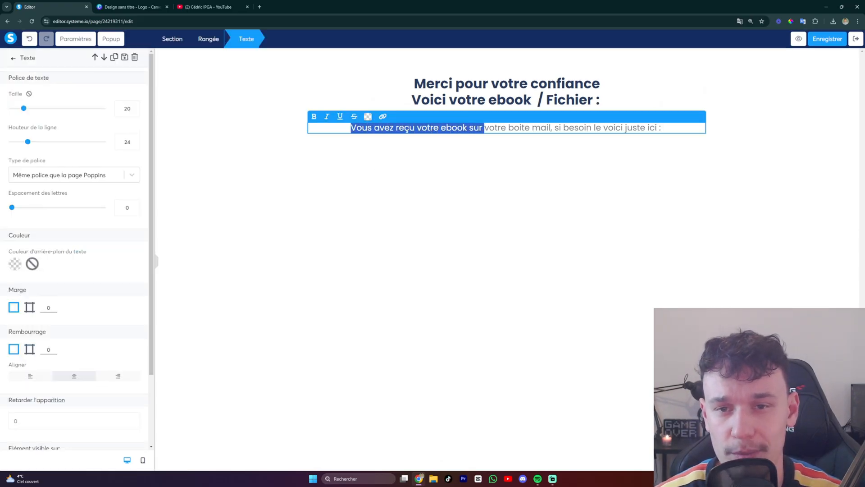
left_click(428, 199)
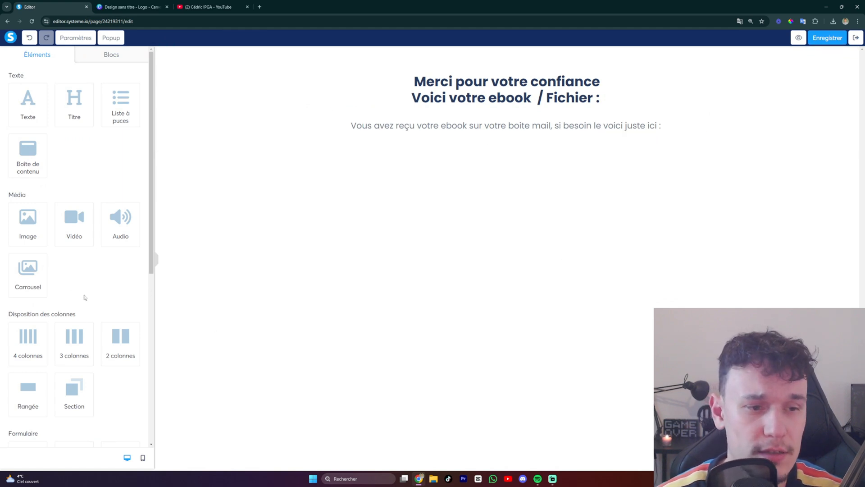
- Add a button element below the ebook text and set its action to "Télécharger"
scroll(84, 298, "down", 5)
left_click_drag(74, 253, 482, 140)
left_click(508, 184)
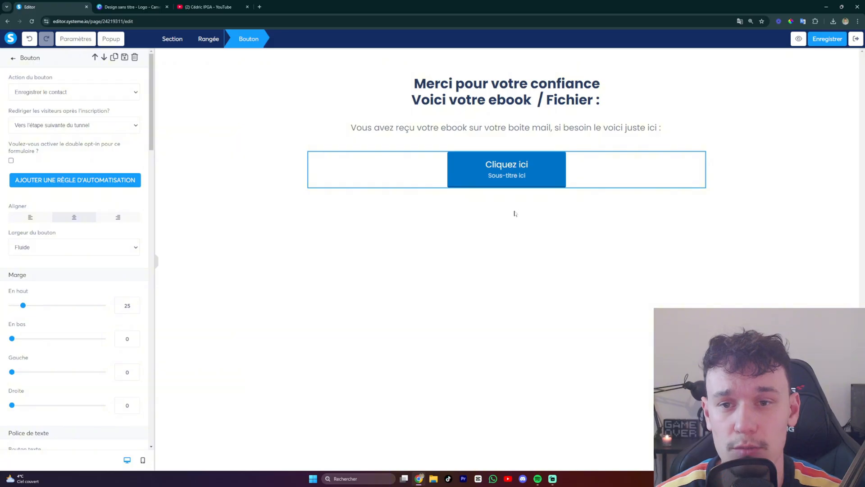
left_click(132, 96)
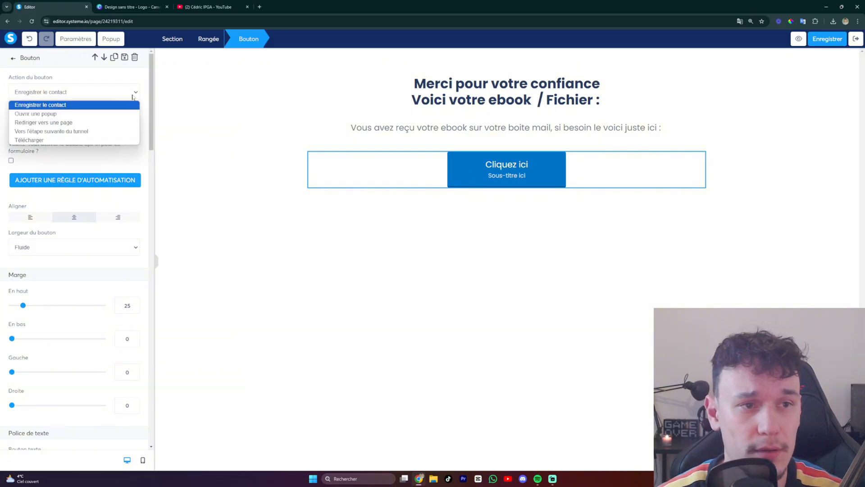
left_click(58, 140)
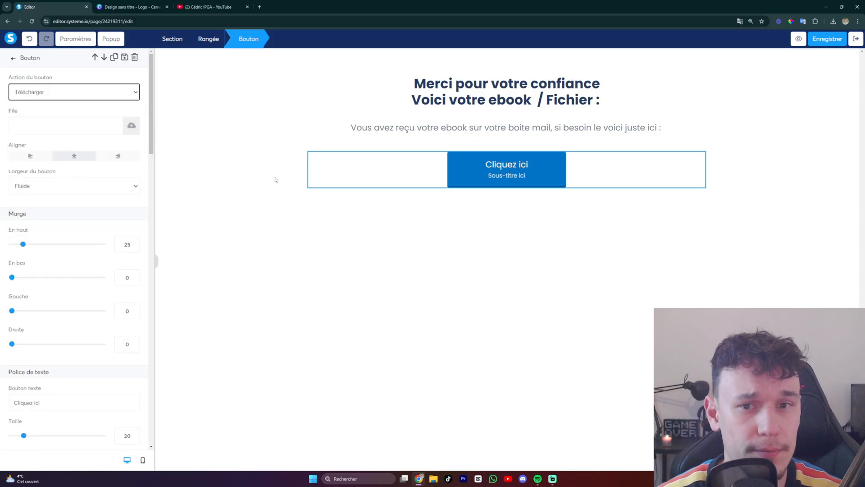
left_click(439, 222)
left_click(410, 178)
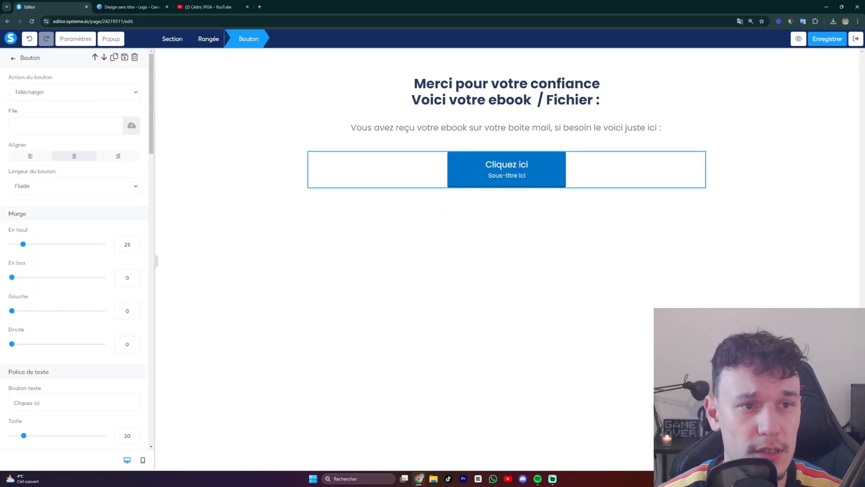
- Upload the PDF "Présentation Entreprise (2)" from the desktop and insert it as the button's download file
left_click(131, 128)
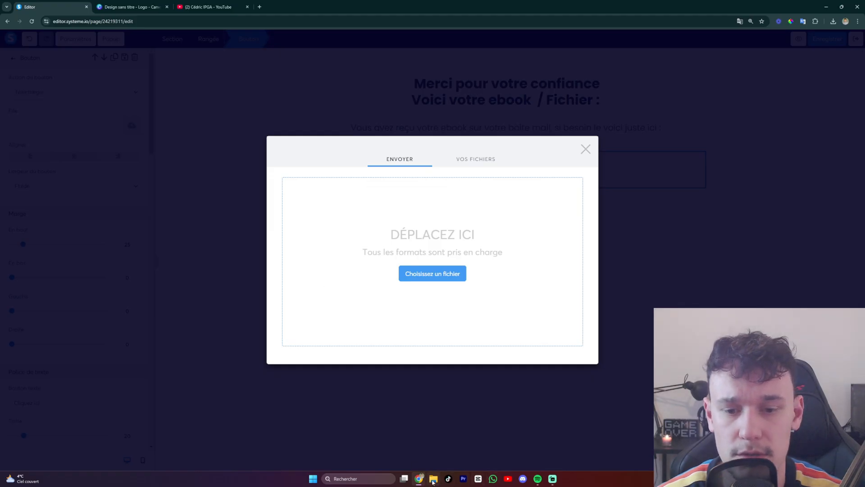
left_click_drag(335, 9, 213, 48)
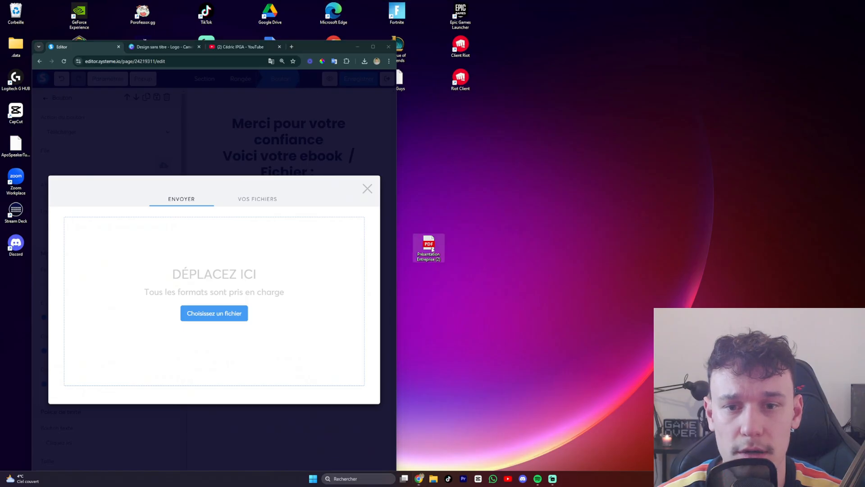
left_click_drag(432, 250, 271, 242)
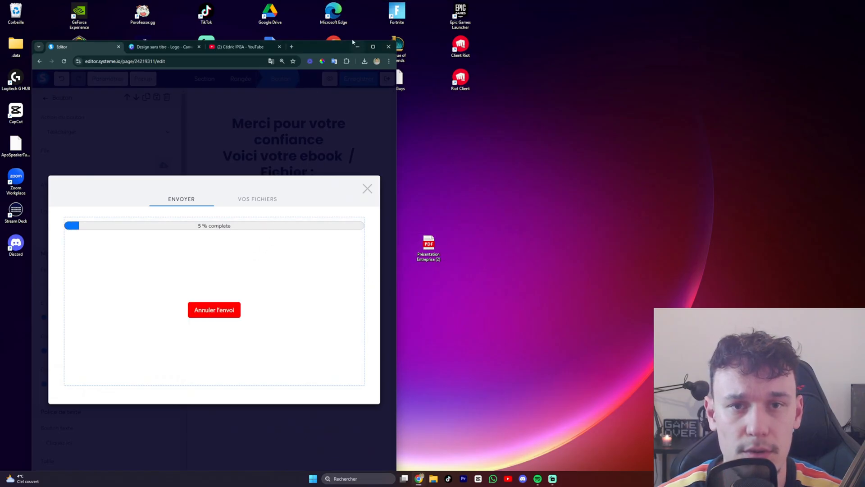
left_click(373, 46)
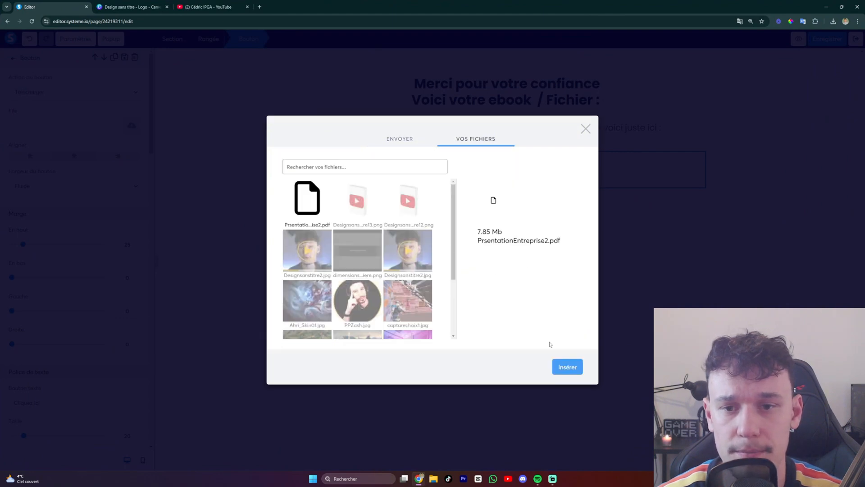
left_click(568, 367)
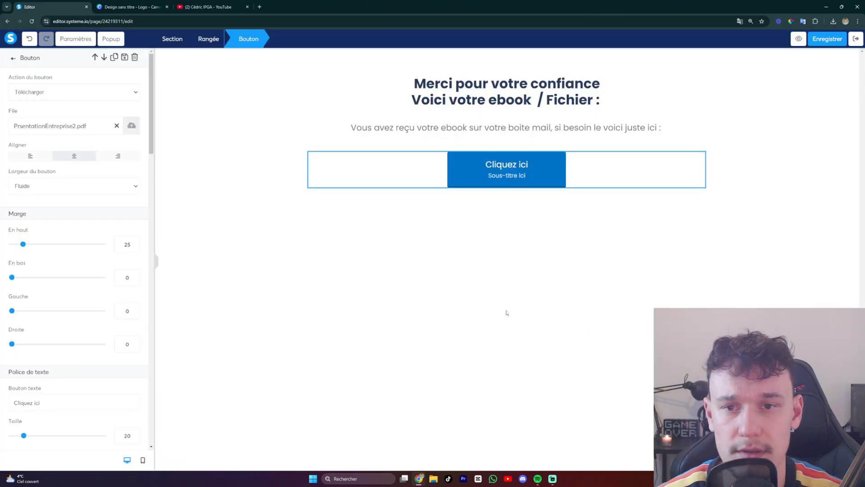
left_click(465, 227)
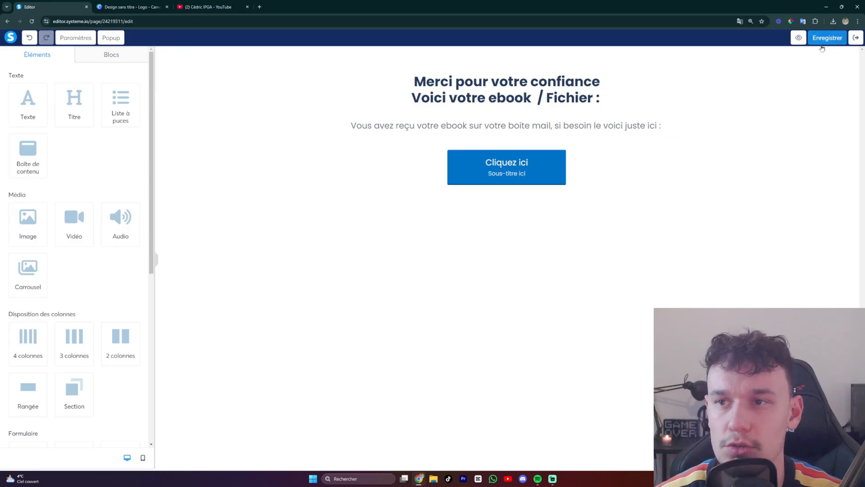
- Preview the thank-you page and open the PDF through its download button
left_click(799, 38)
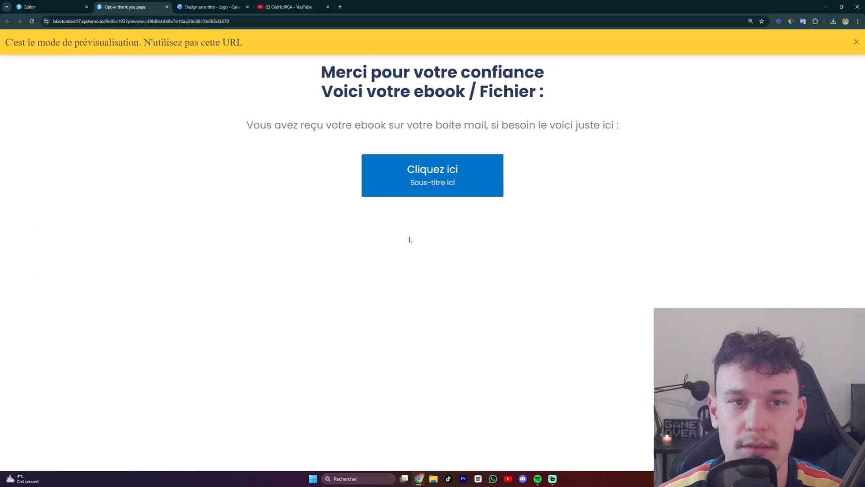
left_click(381, 185)
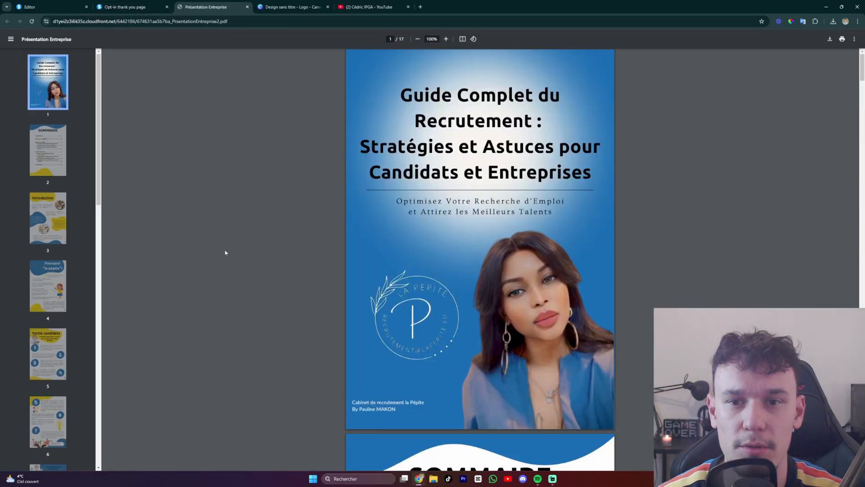
- Look through the opened PDF's pages down to the last one, and close the PDF and the page preview
scroll(579, 213, "down", 8)
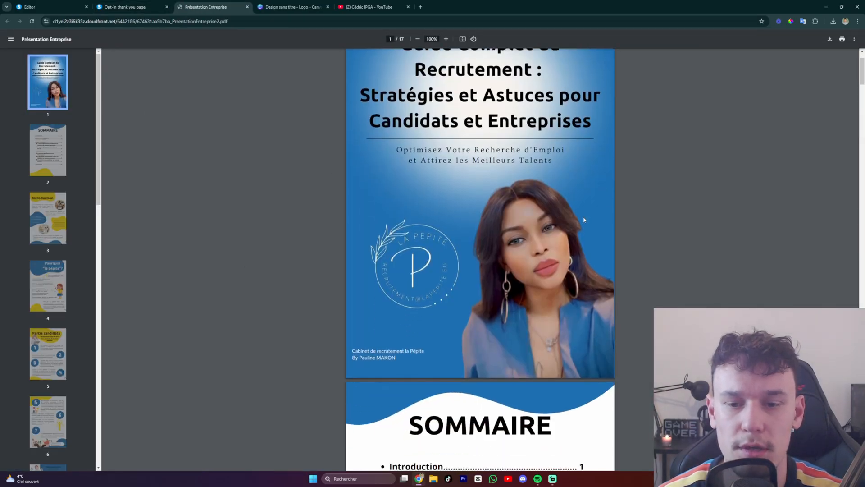
scroll(579, 214, "down", 12)
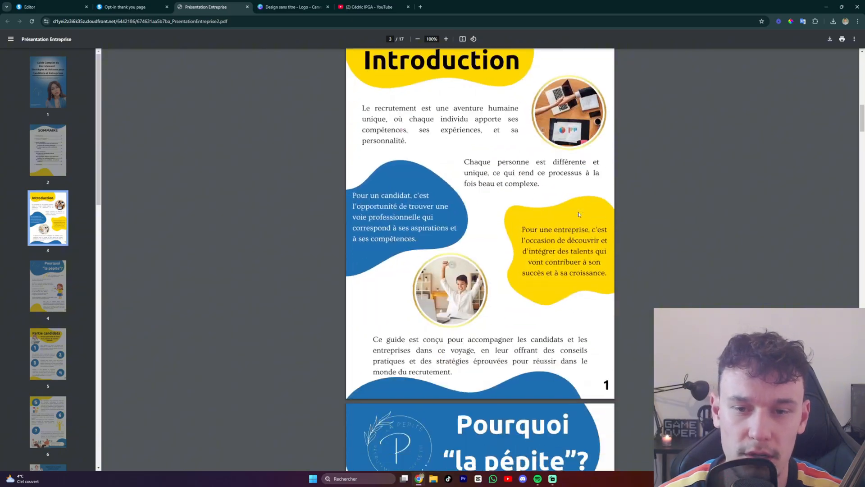
scroll(580, 211, "down", 7)
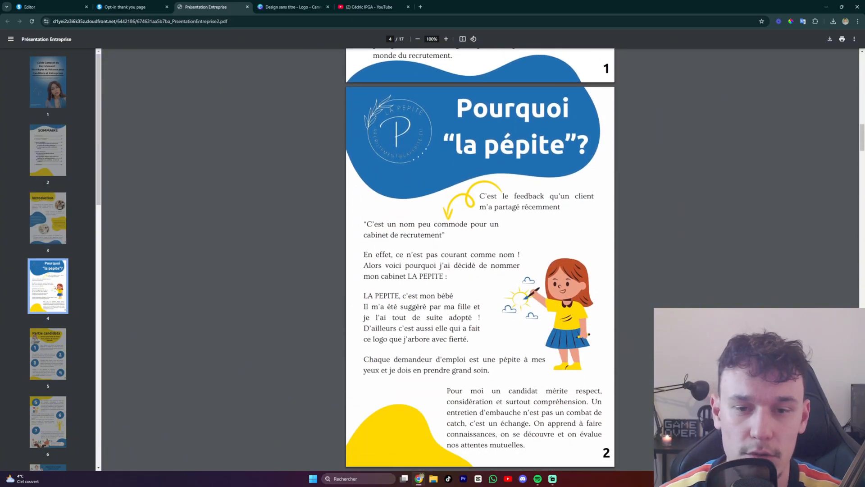
scroll(580, 213, "down", 11)
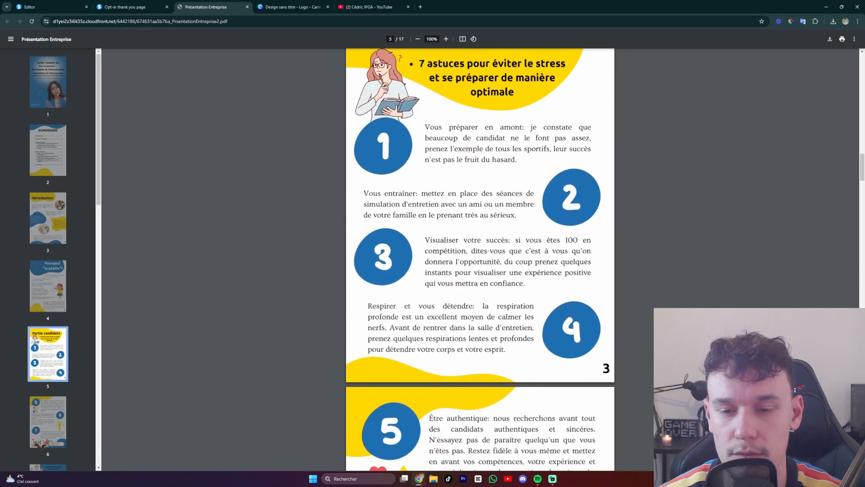
scroll(479, 259, "down", 10)
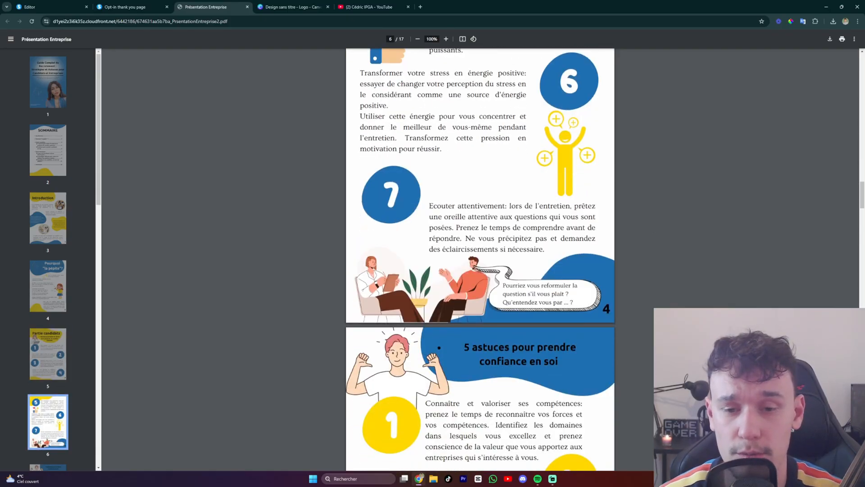
scroll(480, 259, "down", 15)
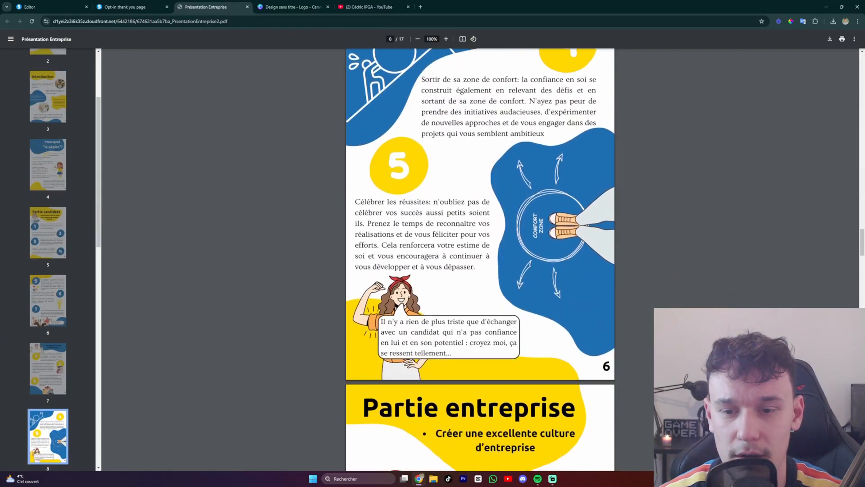
scroll(480, 259, "down", 12)
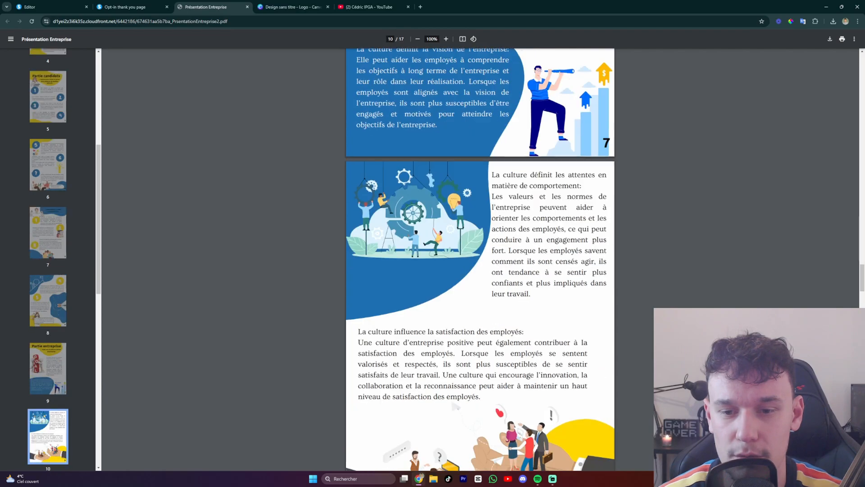
scroll(246, 49, "down", 8)
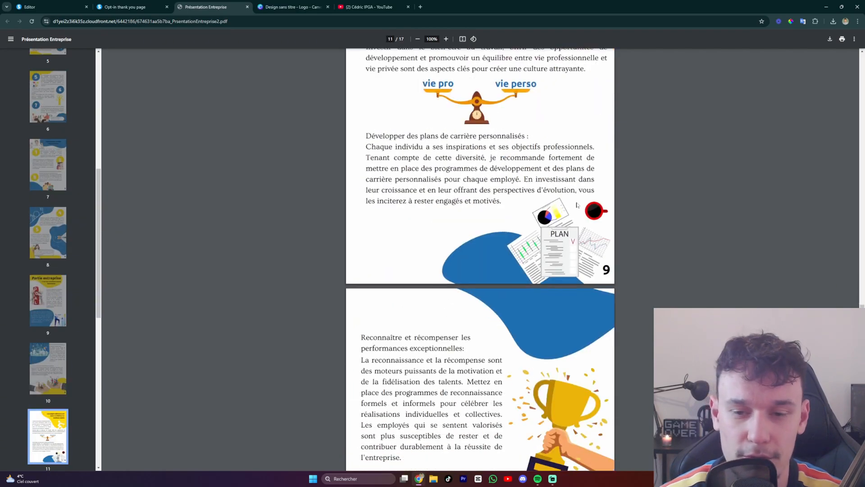
scroll(245, 48, "up", 7)
scroll(631, 259, "down", 20)
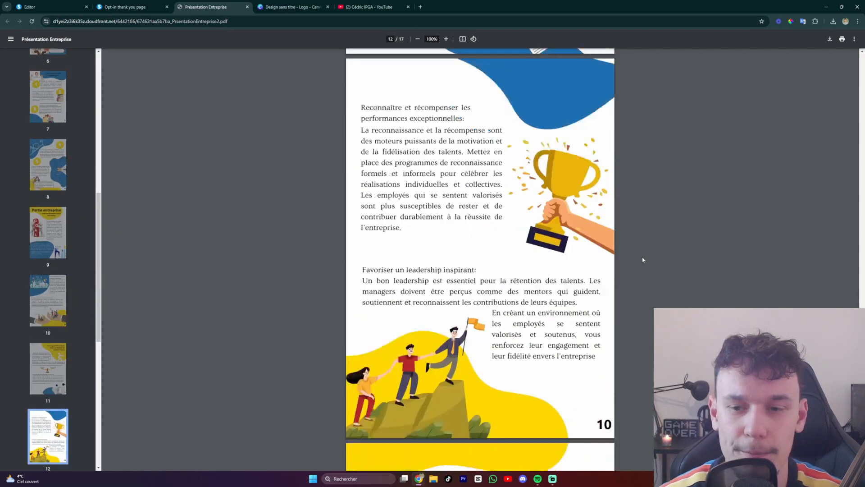
scroll(622, 261, "down", 14)
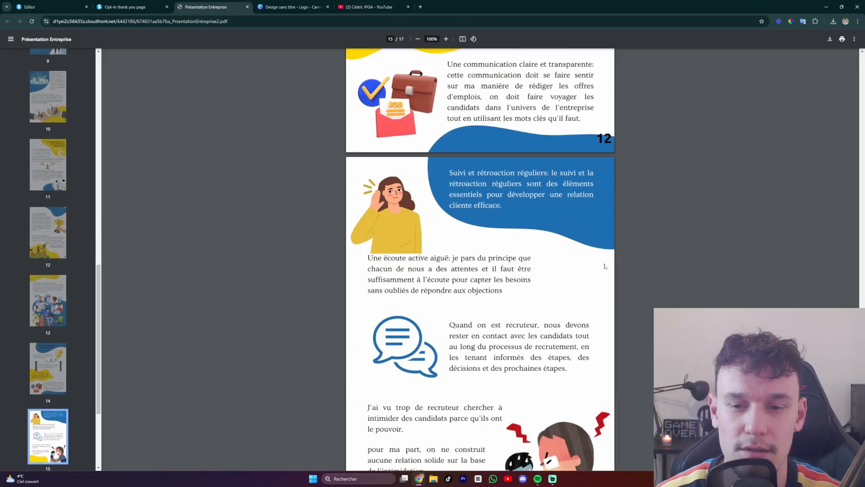
scroll(599, 270, "down", 18)
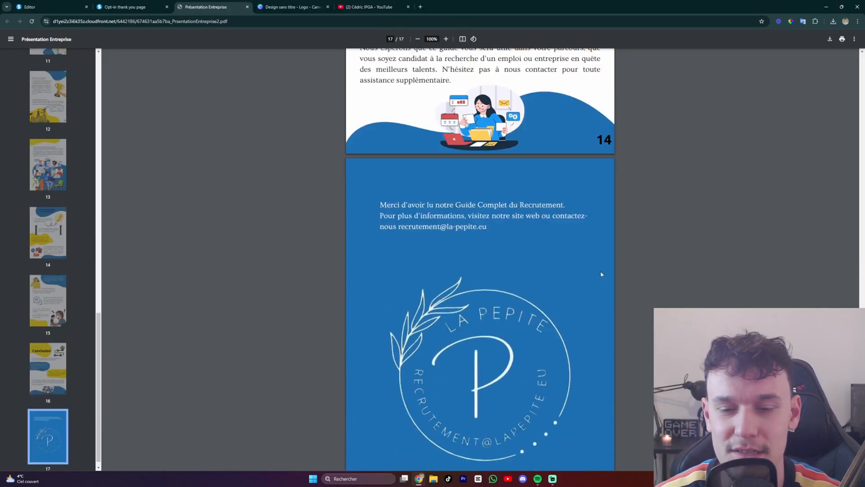
scroll(588, 268, "up", 9)
scroll(582, 265, "down", 5)
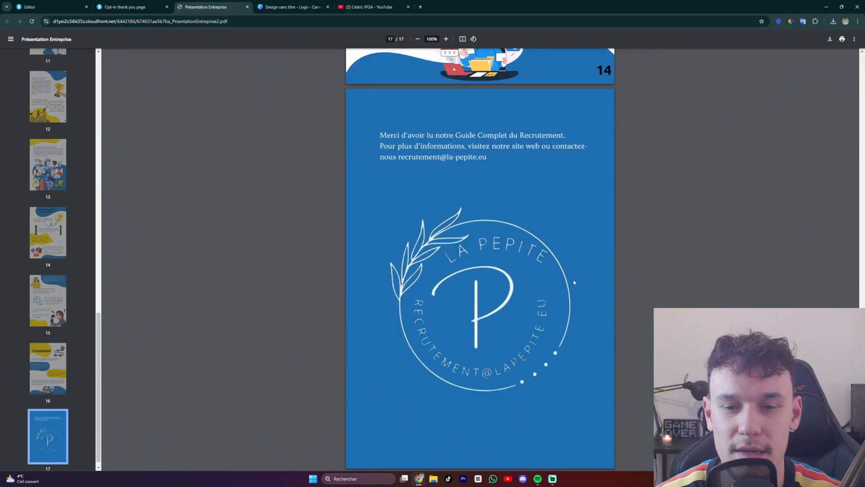
scroll(370, 237, "up", 10)
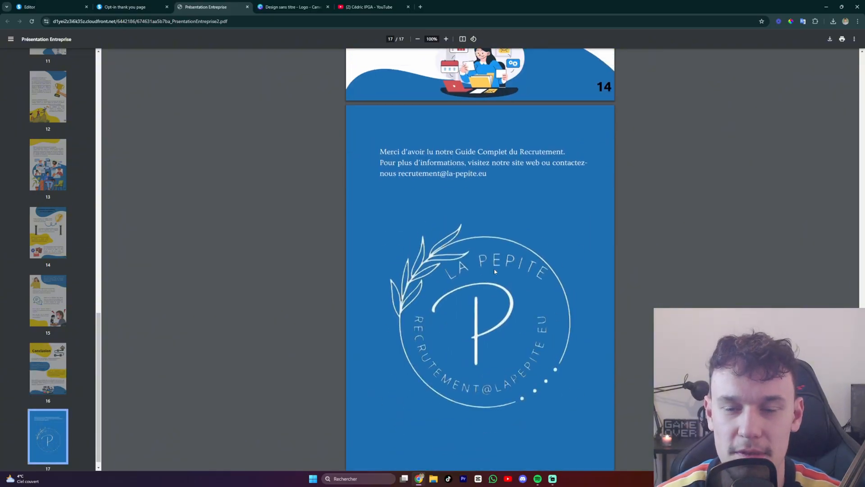
scroll(480, 259, "up", 20)
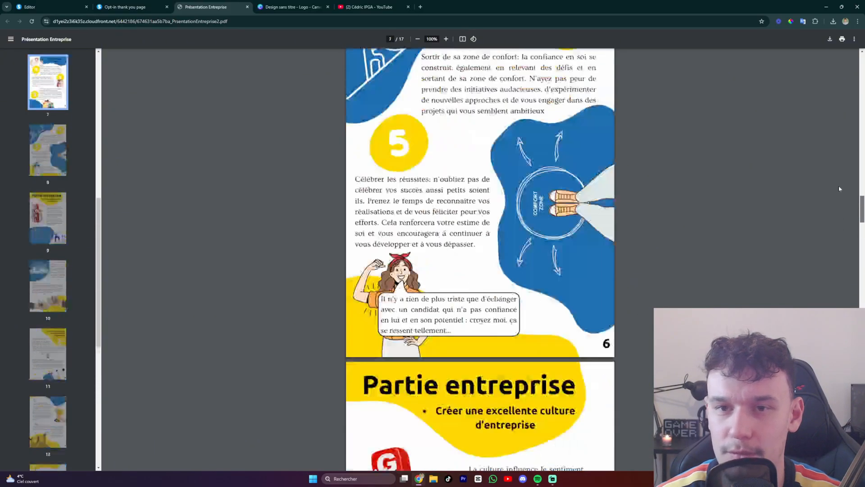
left_click(247, 7)
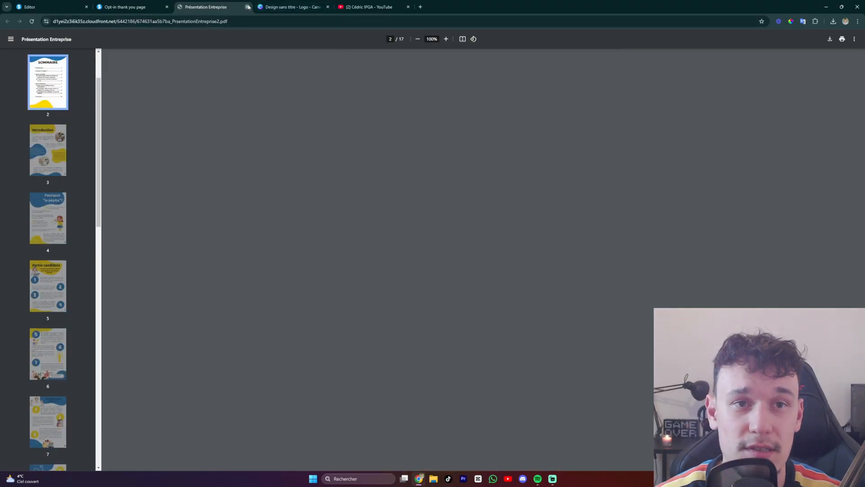
key("ctrl+w")
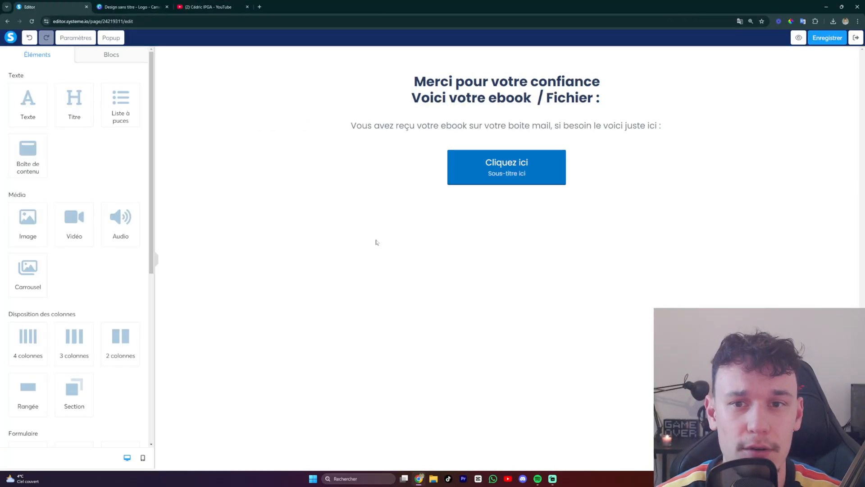
- Review the thank-you page's heading, the ebook delivery text and the button's download settings
left_click(602, 99)
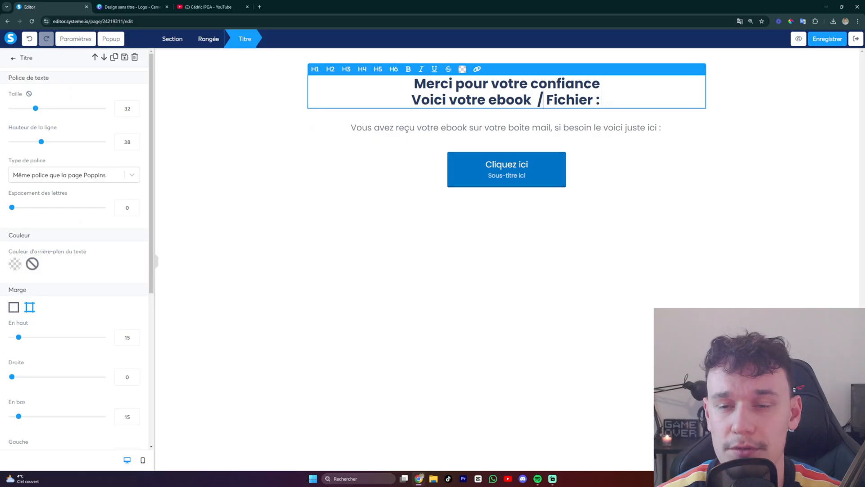
left_click_drag(602, 99, 547, 100)
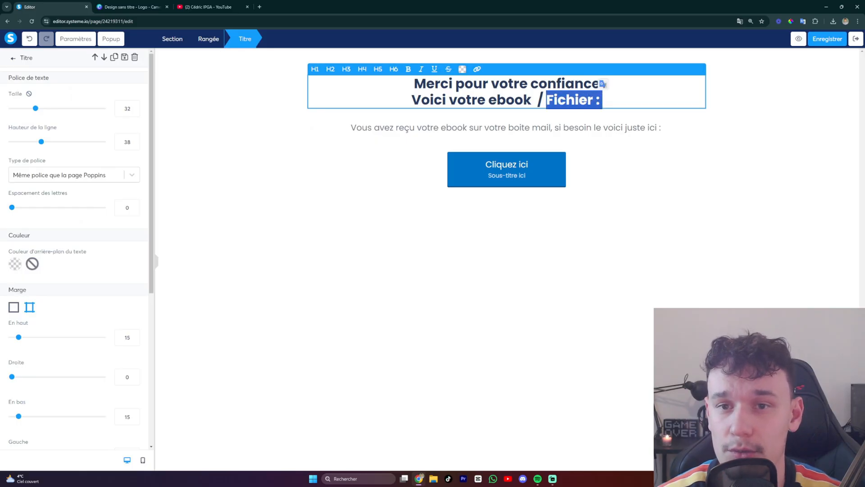
left_click(388, 128)
left_click(356, 127)
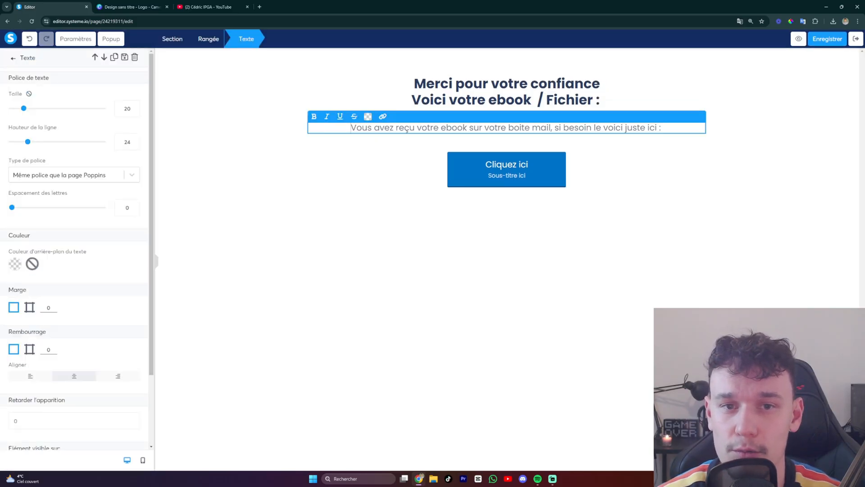
left_click_drag(351, 128, 663, 127)
left_click(616, 128)
left_click(663, 127)
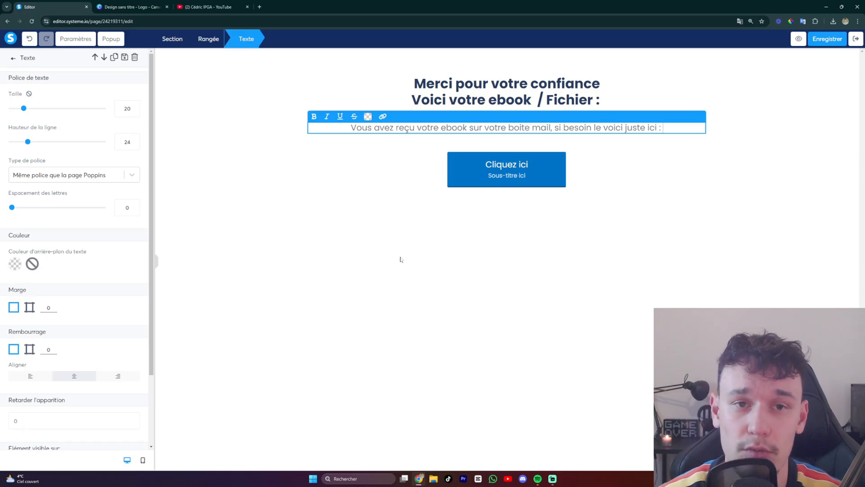
left_click(322, 224)
left_click(488, 170)
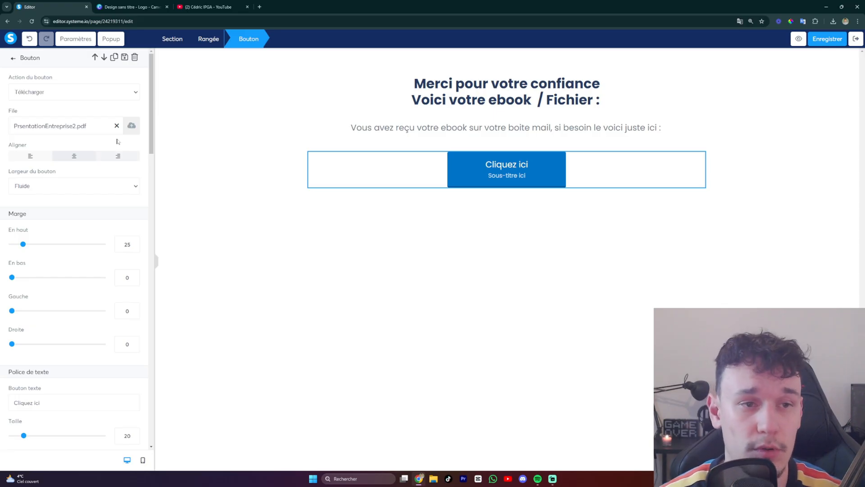
left_click(446, 242)
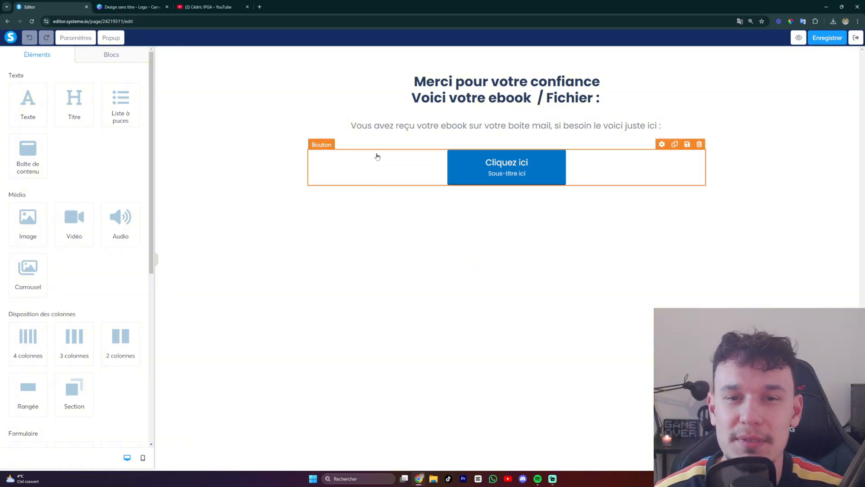
left_click(358, 128)
left_click_drag(351, 128, 662, 128)
left_click(664, 220)
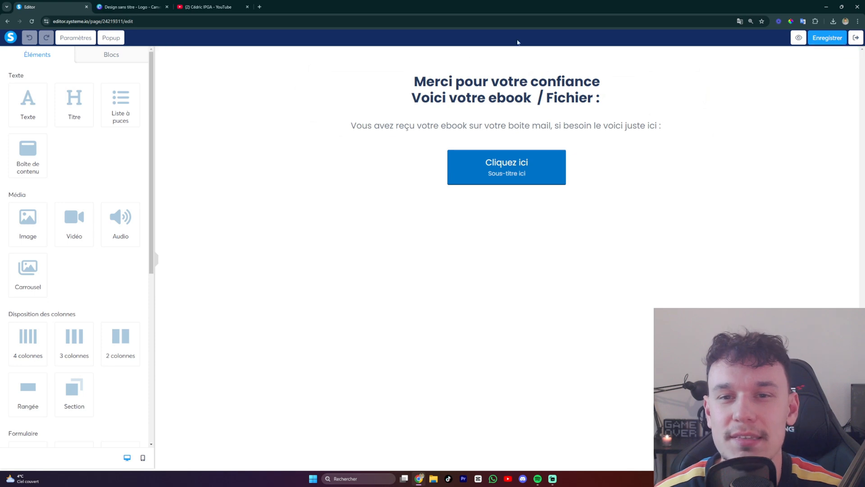
triple_click(361, 128)
left_click_drag(361, 128, 407, 130)
left_click(373, 223)
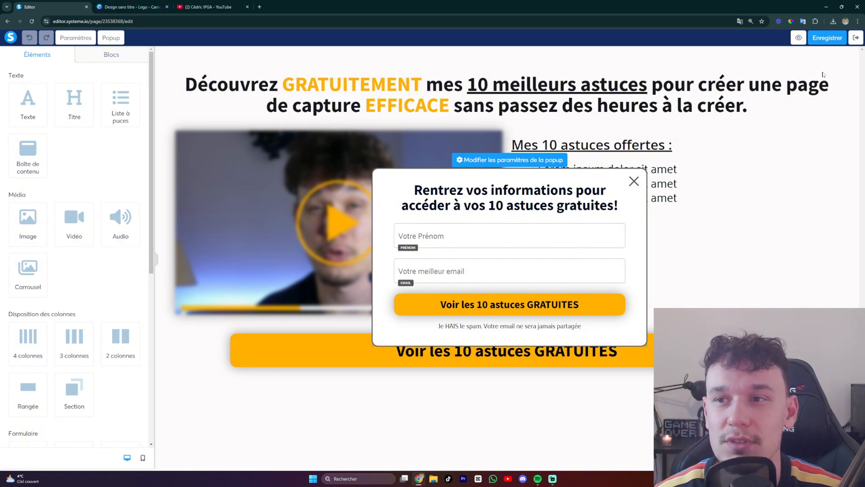
- Exit the capture page's editor and view the automation rules of the funnel's "Page de téléchargement" step
left_click(856, 38)
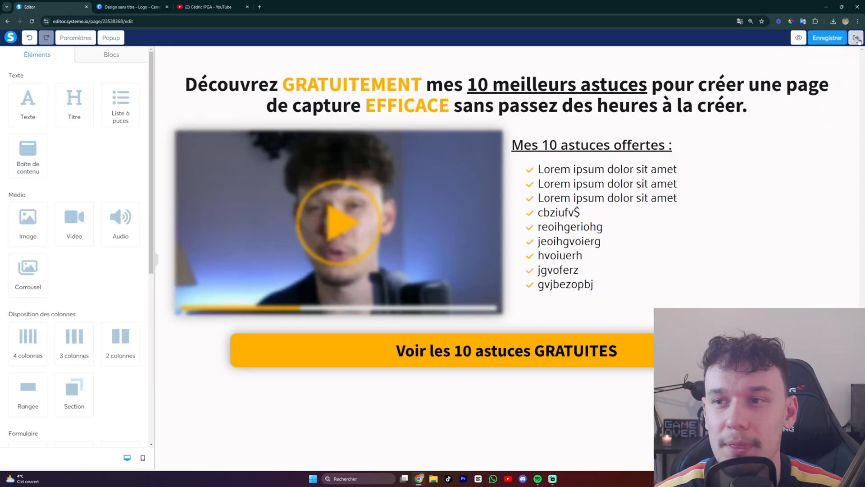
left_click(856, 39)
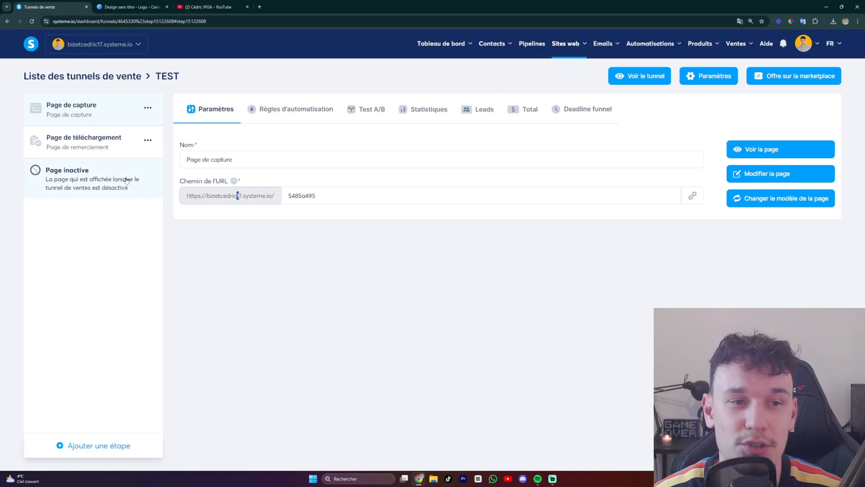
left_click(95, 148)
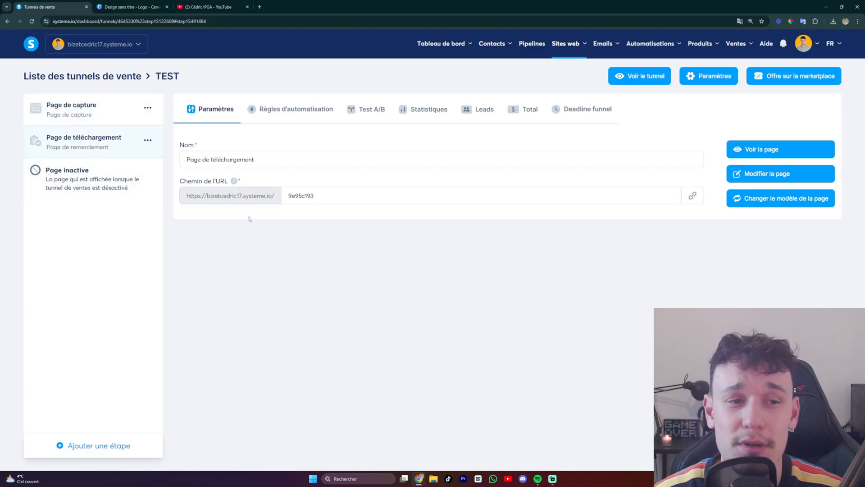
left_click(290, 112)
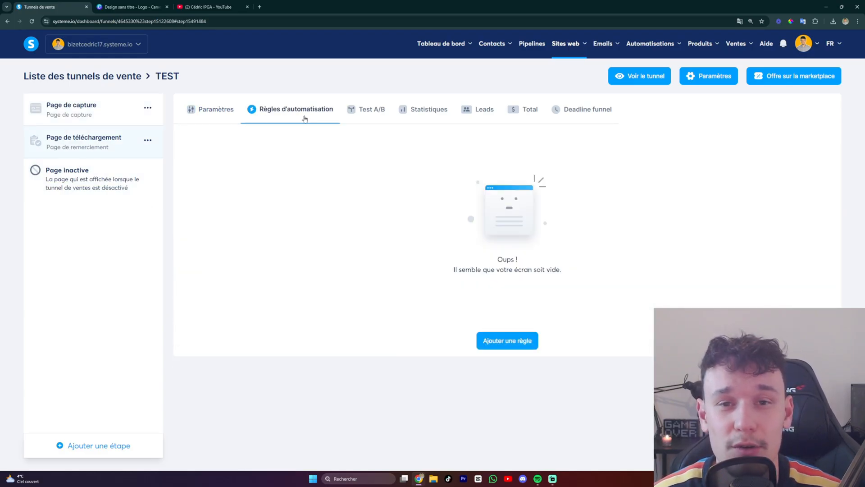
mouse_move(612, 53)
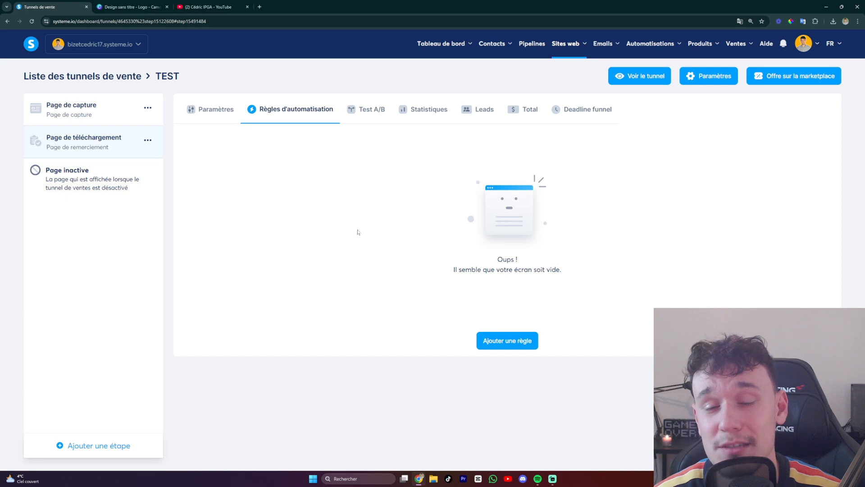
- Switch between the "Page de capture" and "Page de téléchargement" steps, ending on the "Page de capture" settings
left_click(104, 118)
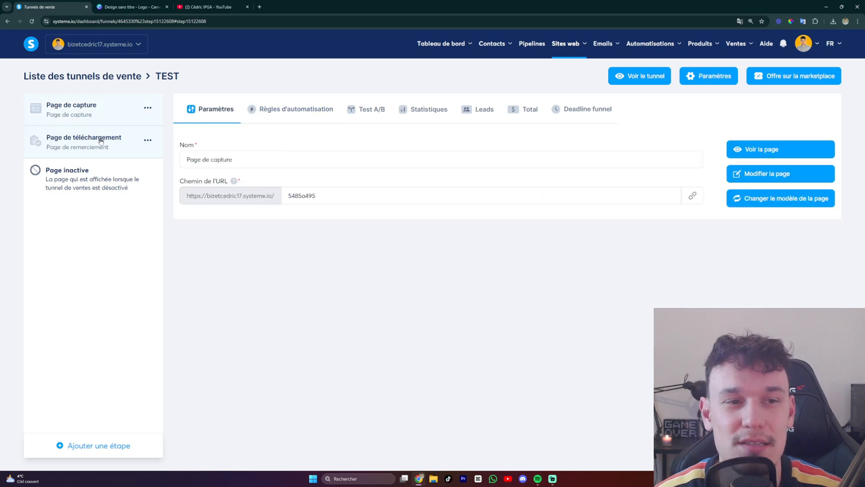
left_click(100, 141)
left_click(99, 117)
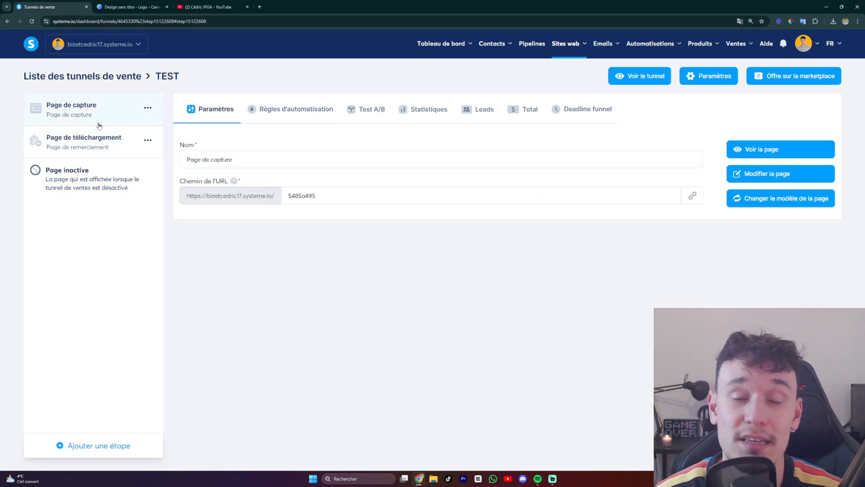